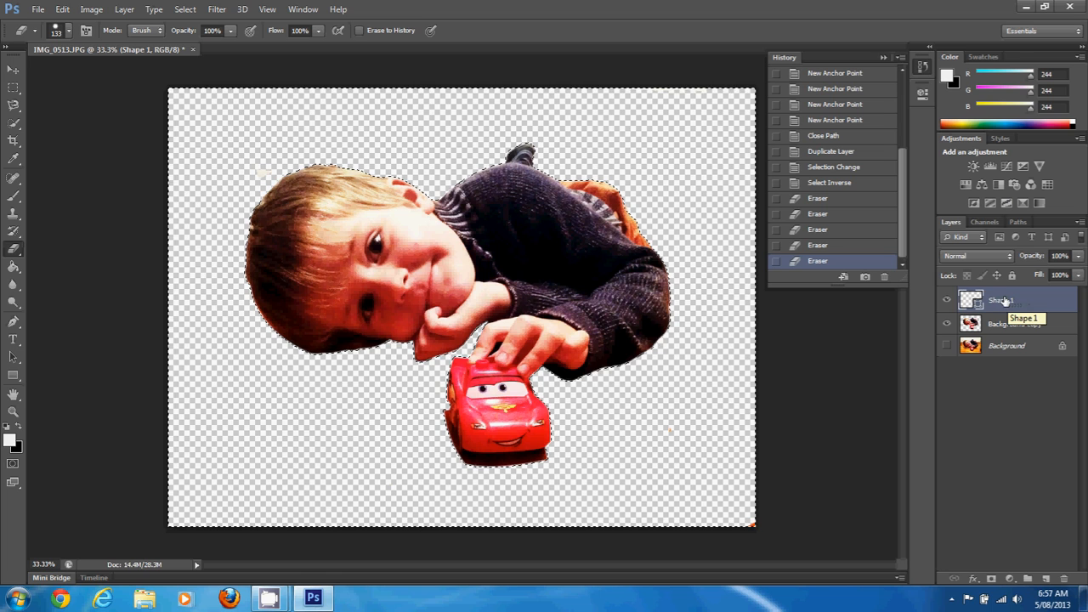
Step: Delete the Shape 1 layer and clear the active selection around the boy and toy car
drag(1005, 300, 1068, 578)
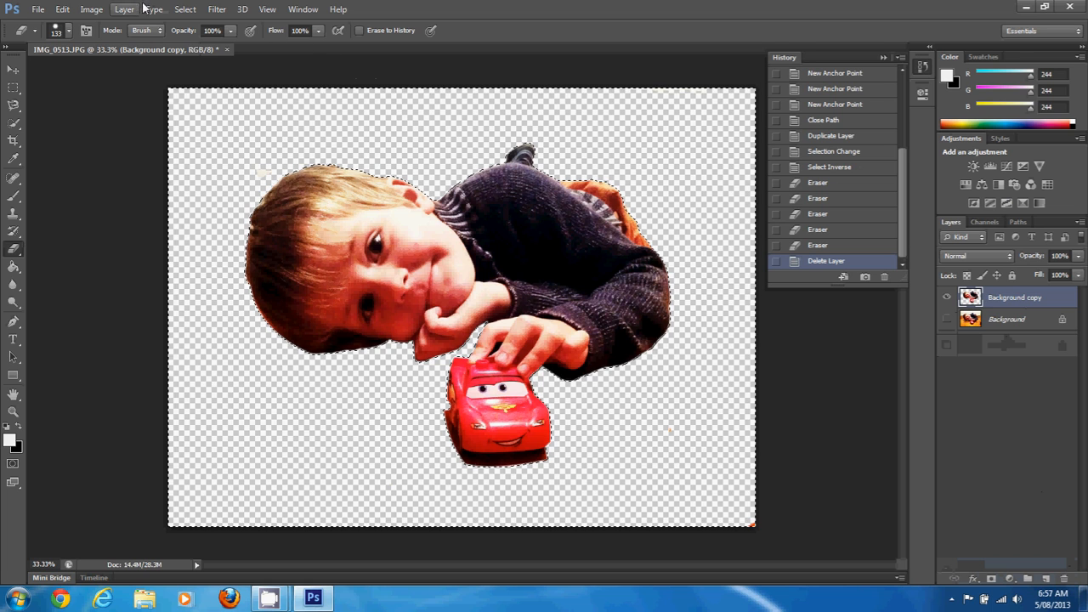
click(182, 9)
click(198, 38)
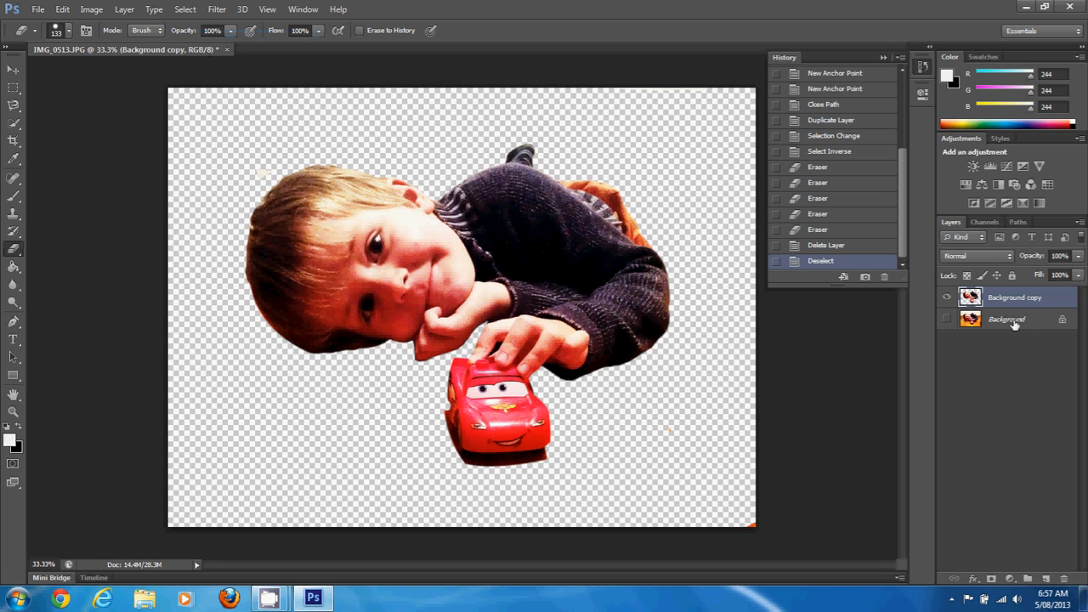
click(948, 320)
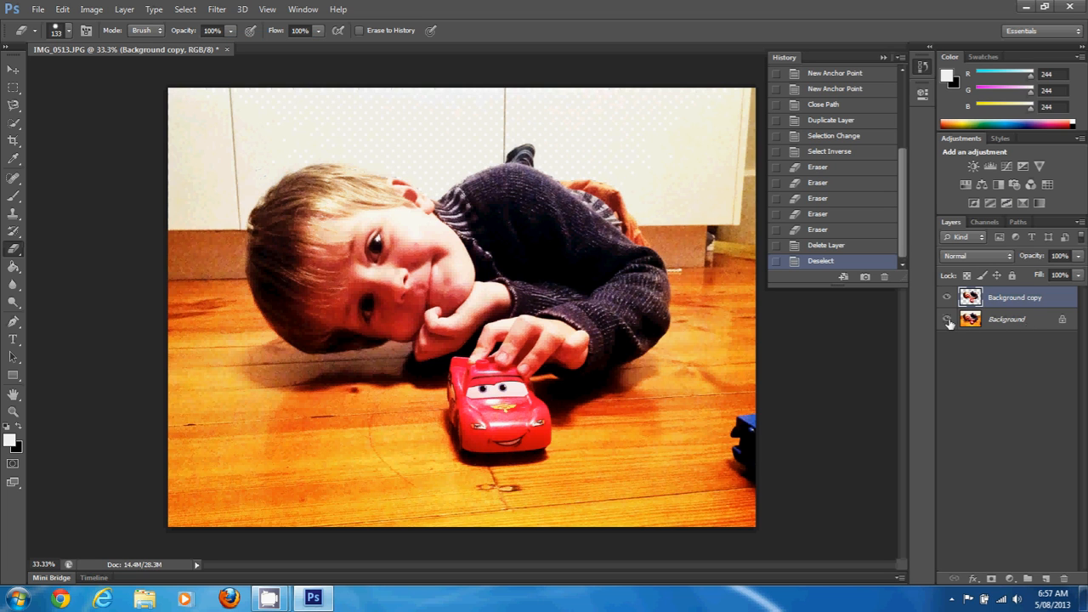
click(948, 321)
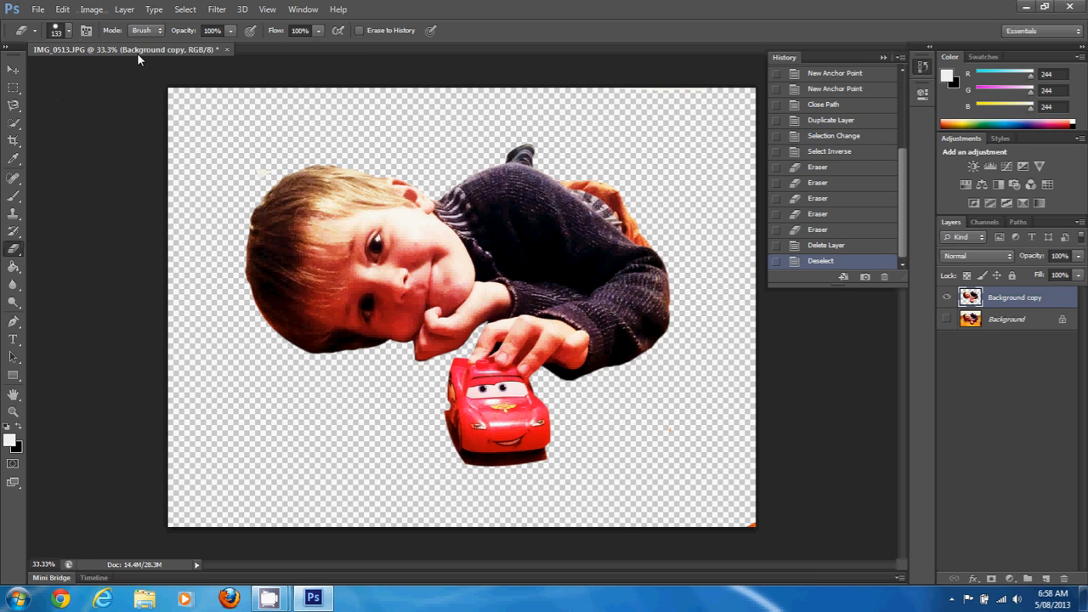
Step: Desaturate the cut-out boy and toy car on the Background copy layer
click(93, 12)
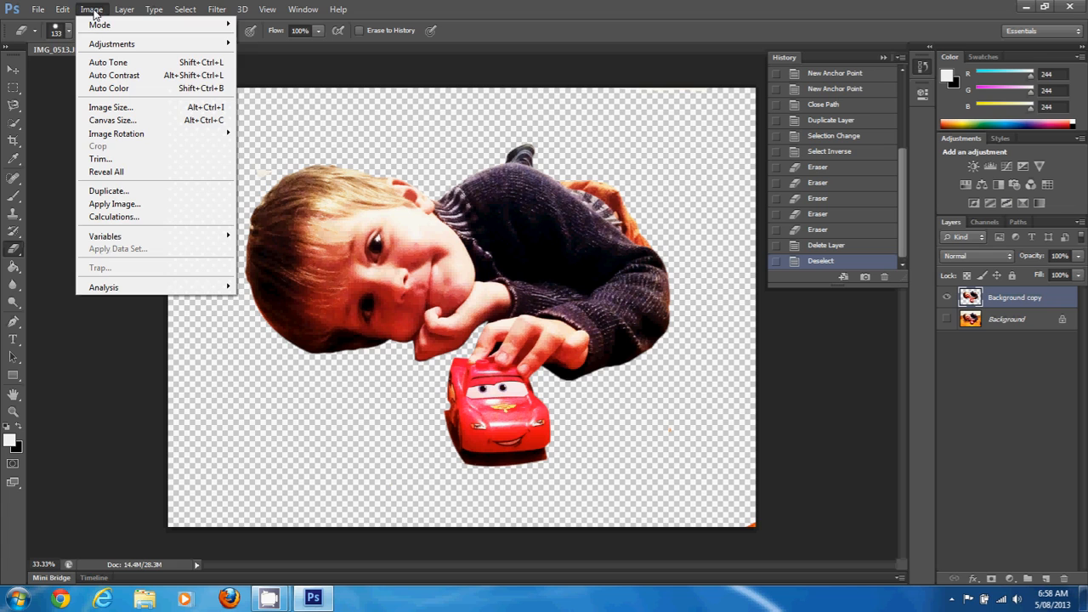
mouse_move(64, 10)
mouse_move(136, 48)
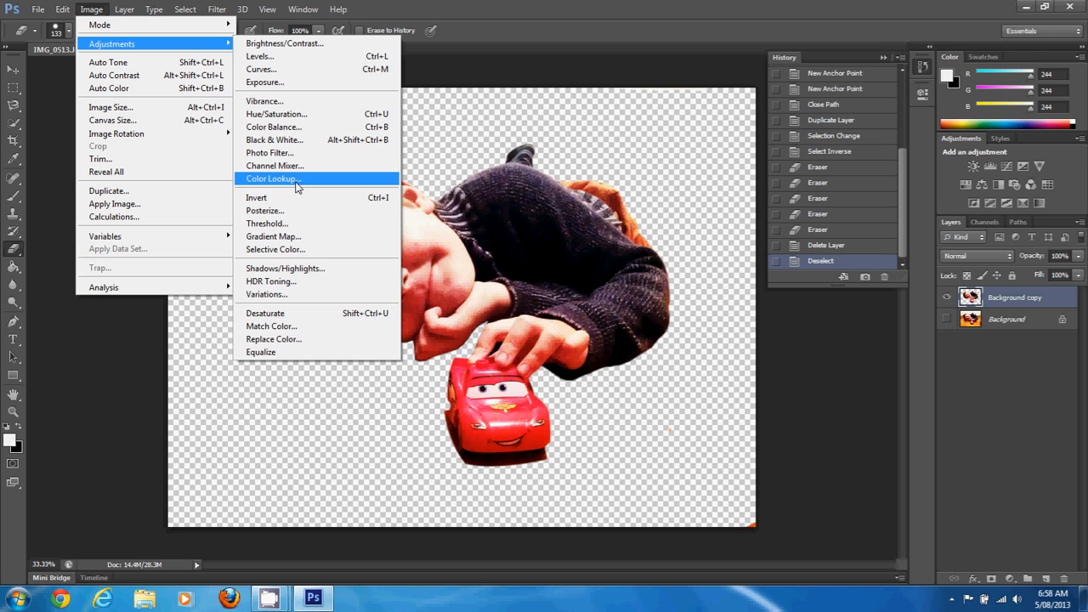
click(290, 313)
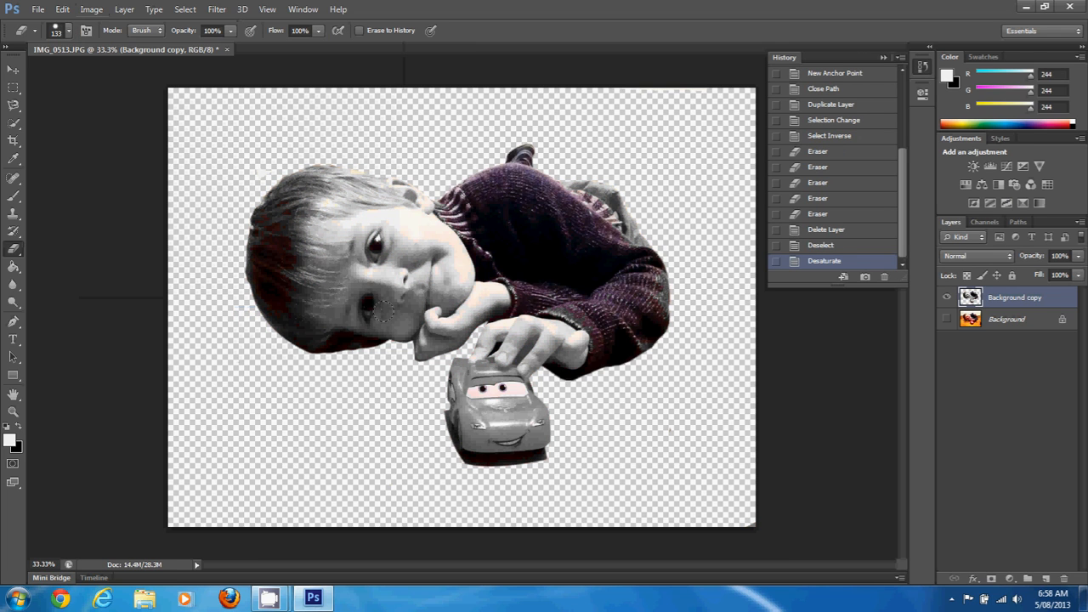
Step: Apply a Levels adjustment to the Background copy layer with input levels 34, 0.90 and 235
click(91, 9)
mouse_move(219, 48)
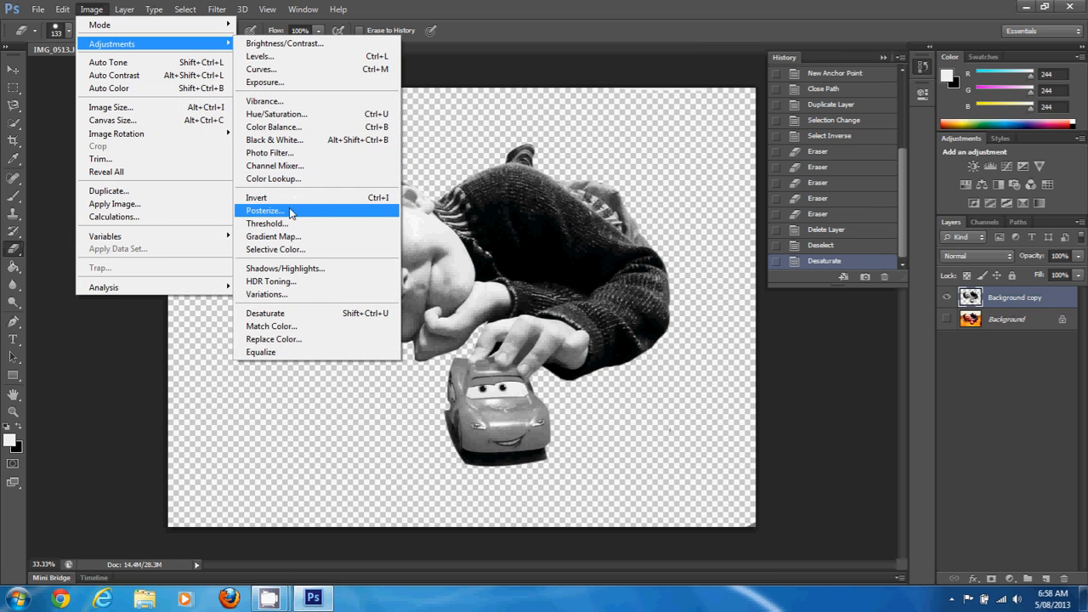
click(283, 56)
drag(245, 143, 174, 296)
mouse_move(101, 451)
mouse_down()
mouse_move(90, 443)
mouse_move(117, 443)
mouse_move(104, 442)
mouse_up()
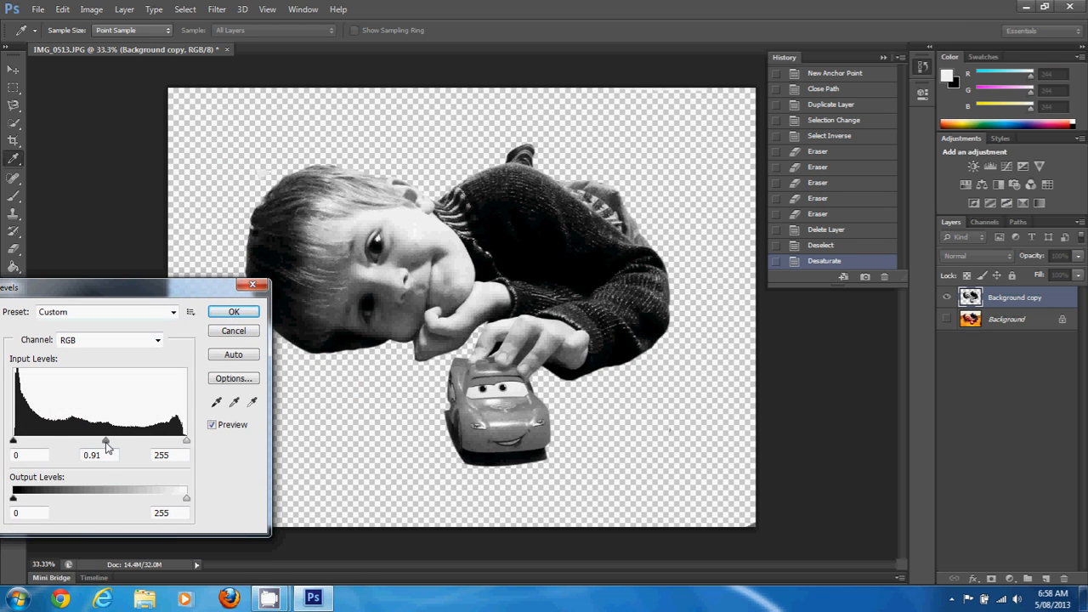
drag(14, 443, 36, 447)
drag(186, 441, 172, 448)
click(163, 451)
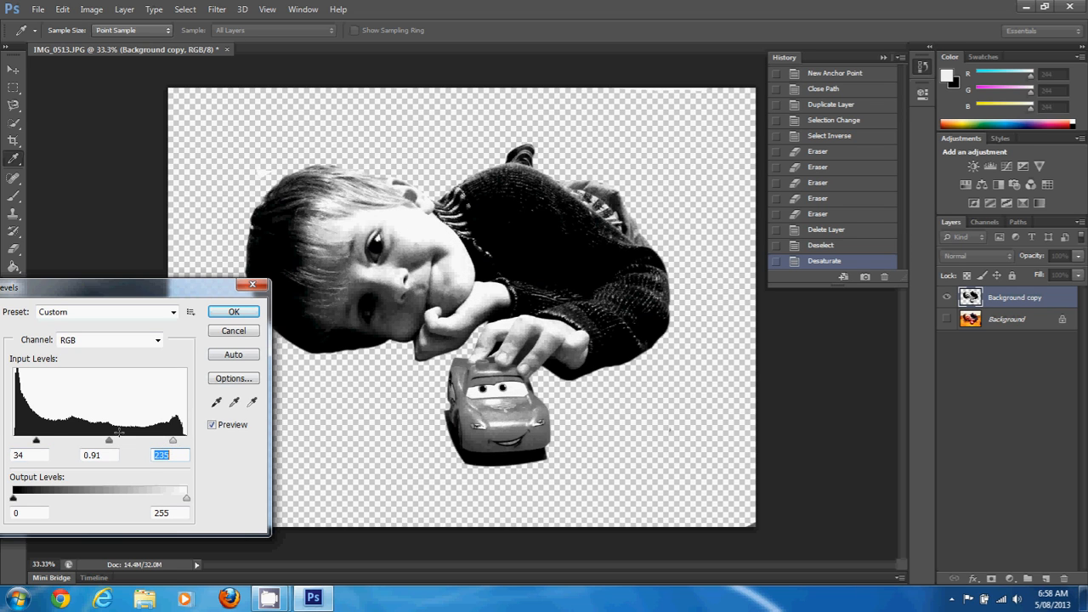
drag(112, 443, 71, 452)
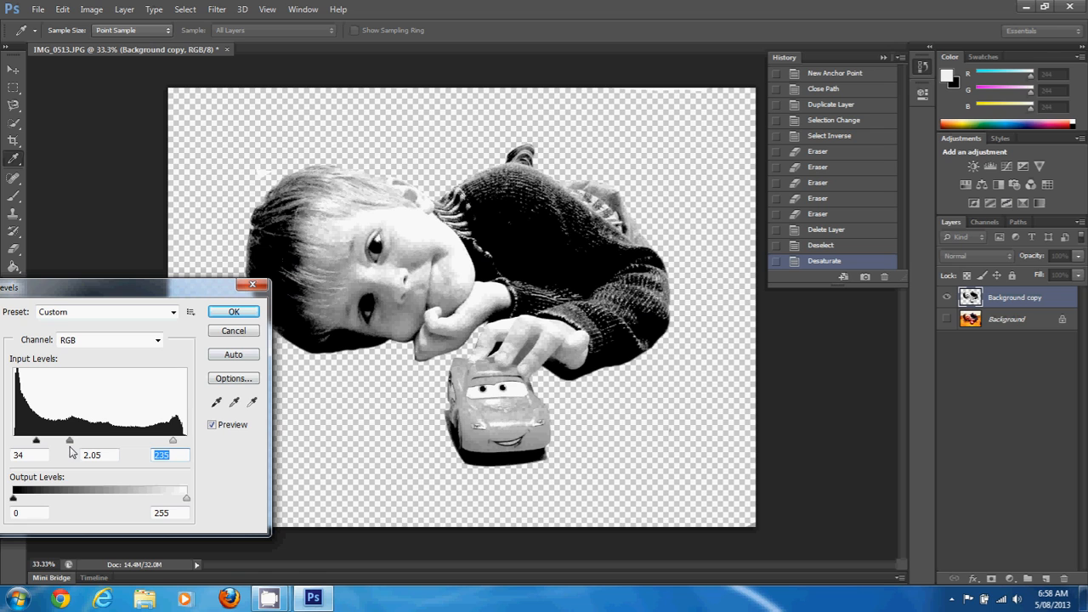
drag(71, 452, 110, 448)
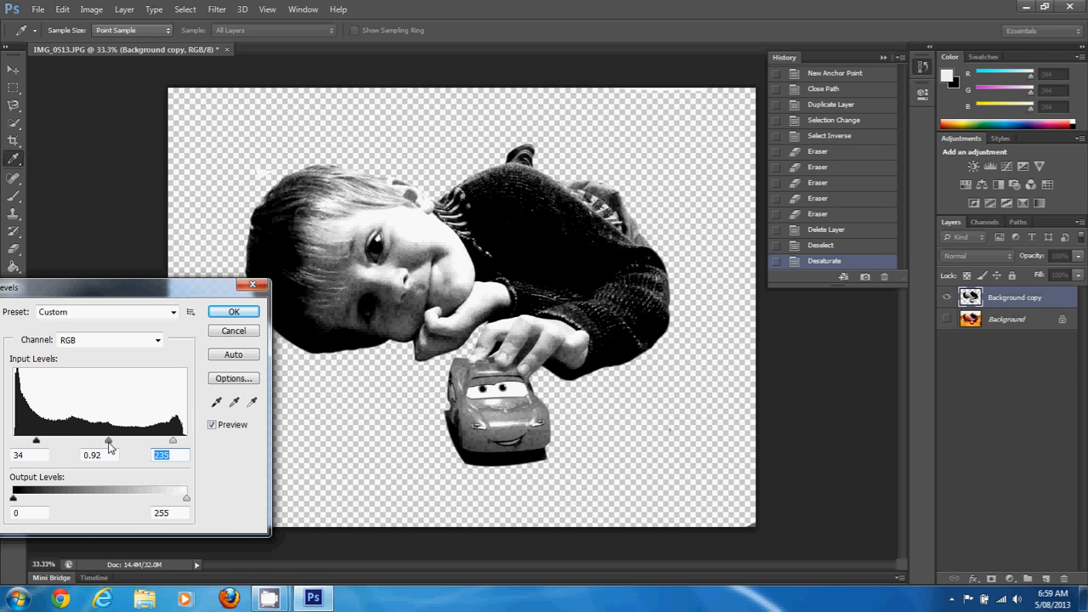
click(109, 442)
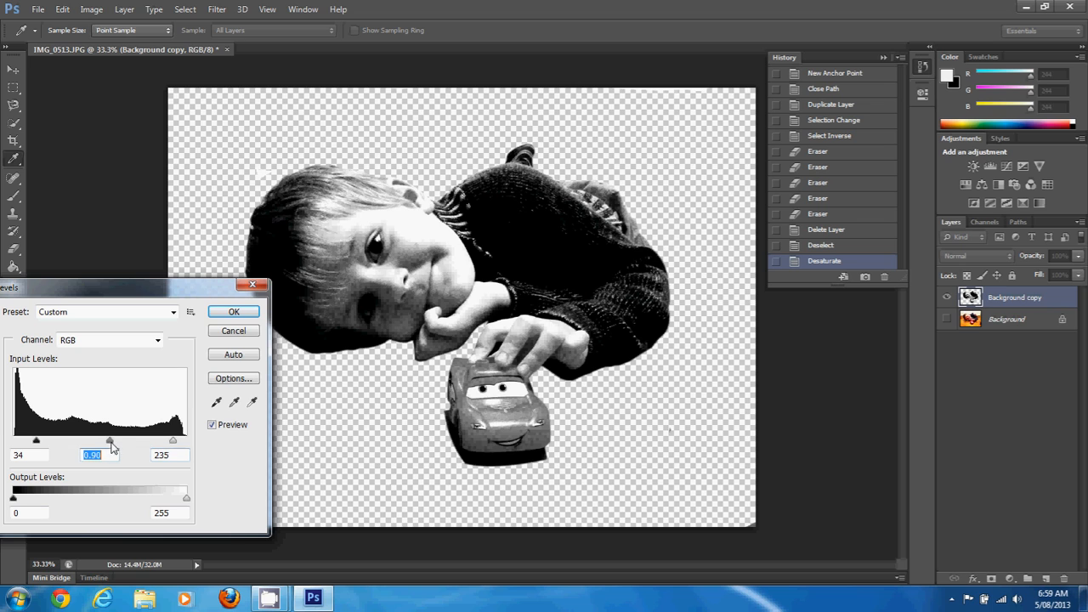
click(230, 315)
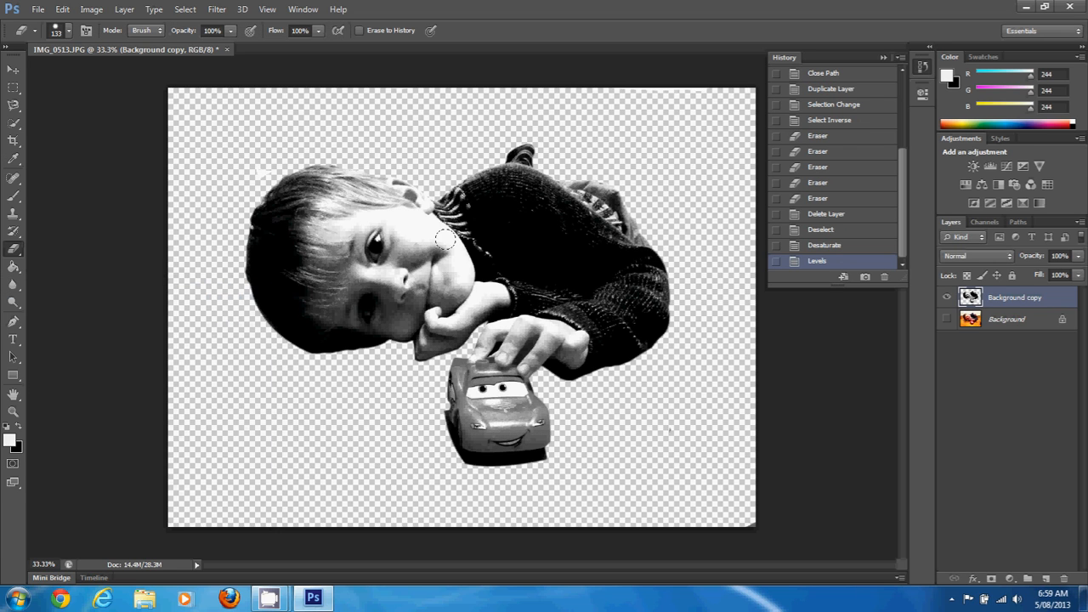
Step: Erase the stray spot above the boy's hair and duplicate the Background copy layer as Background copy 2
mouse_move(262, 154)
mouse_down()
mouse_move(250, 162)
mouse_move(264, 174)
mouse_up()
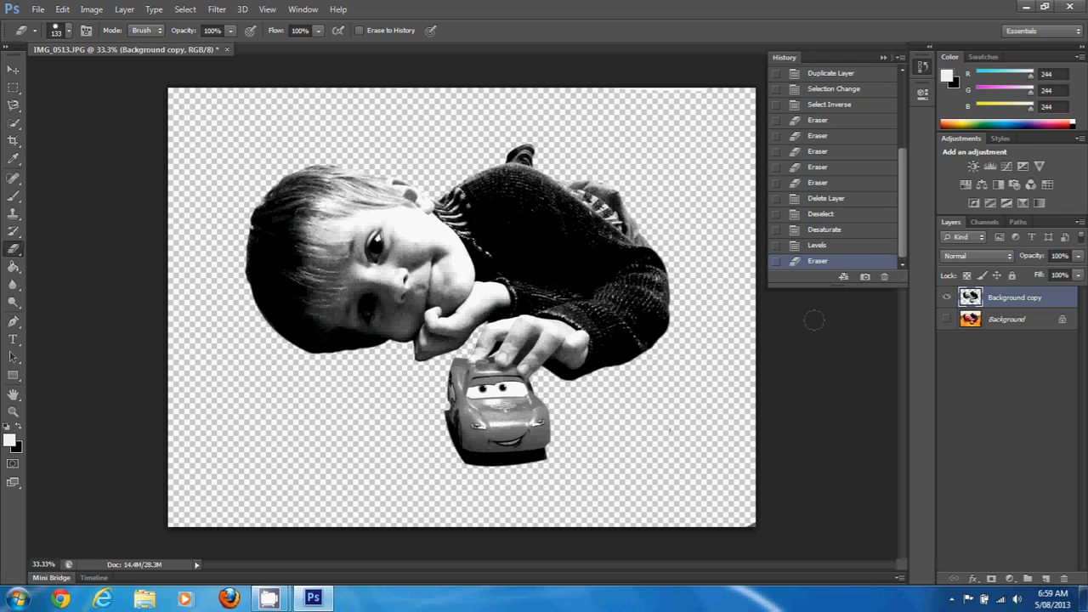
right_click(1005, 303)
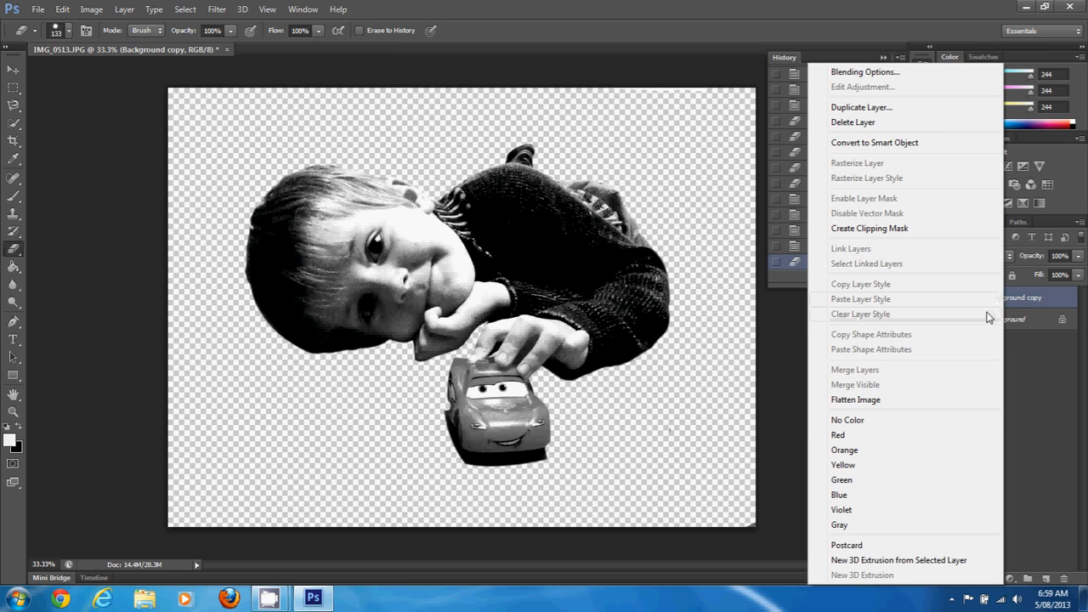
click(861, 107)
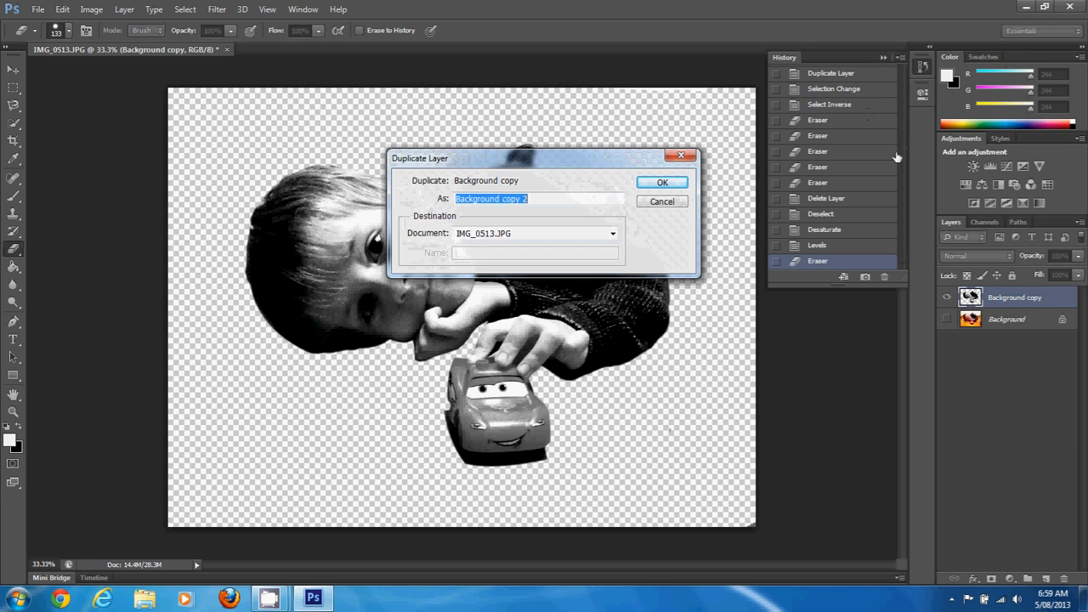
click(662, 187)
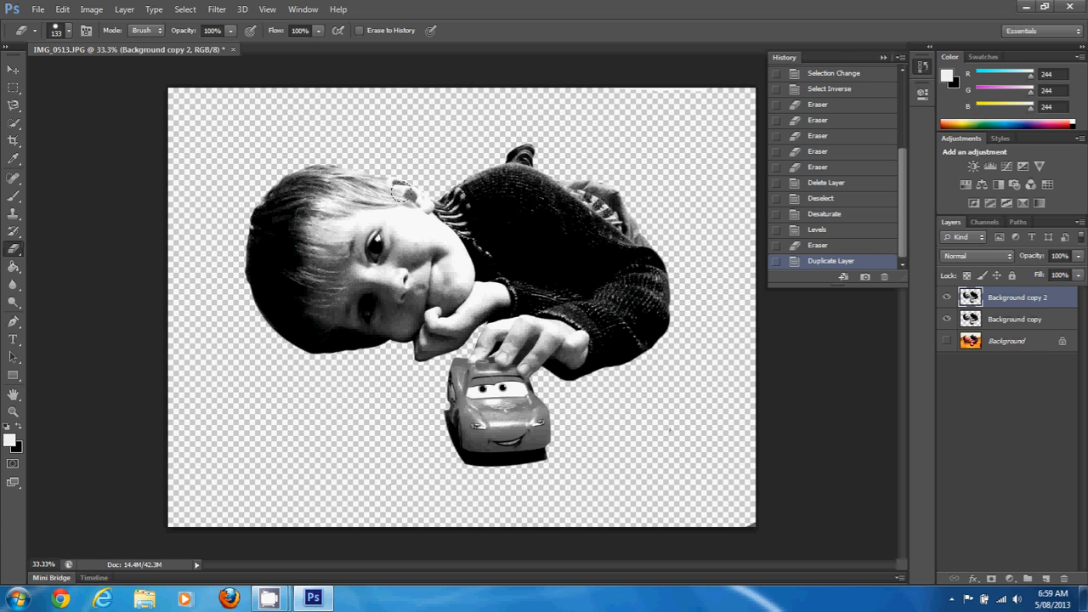
Step: Apply a Threshold adjustment at level 211 to Background copy 2 and compare it with the layer beneath
click(92, 9)
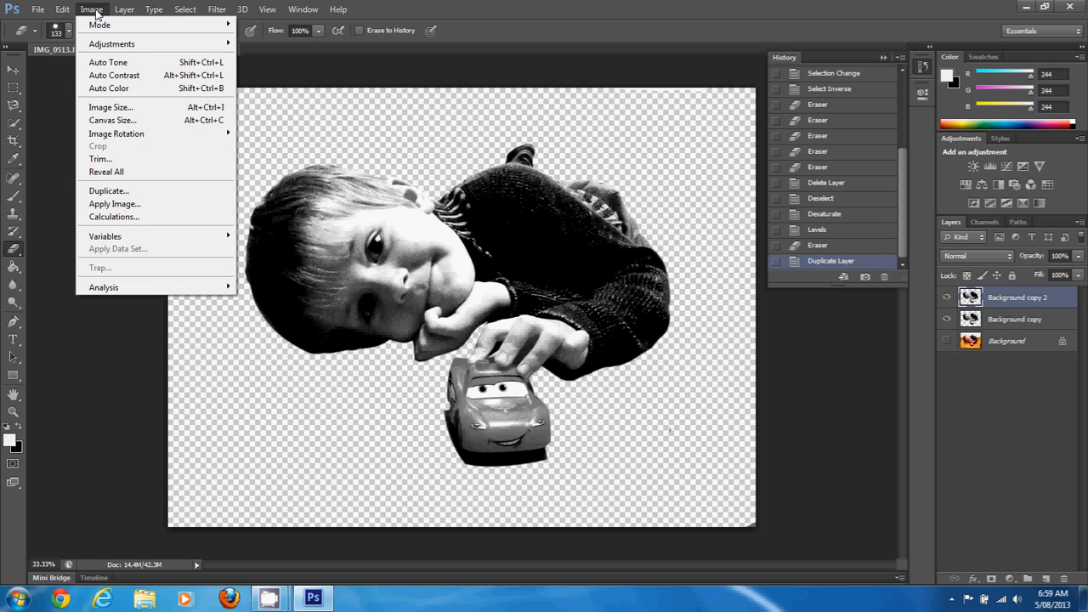
mouse_move(127, 43)
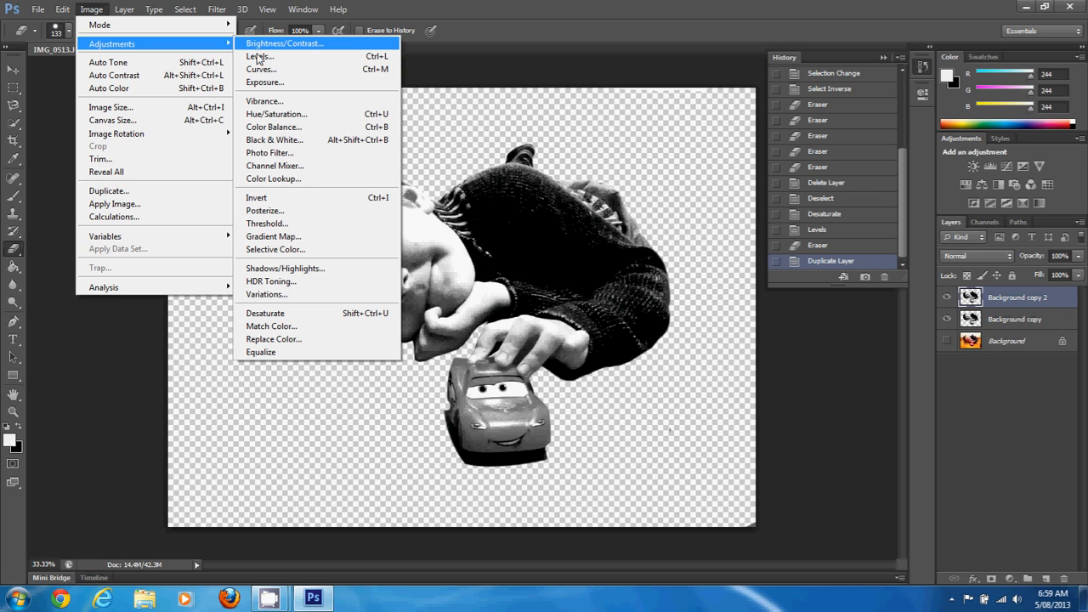
click(276, 224)
drag(261, 131, 219, 97)
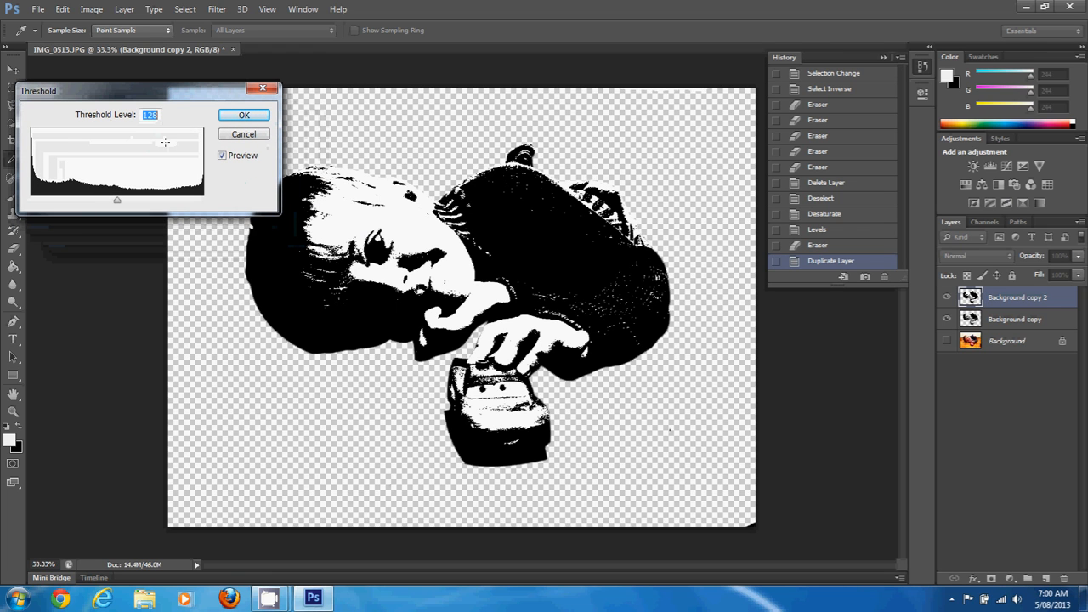
drag(119, 201, 171, 213)
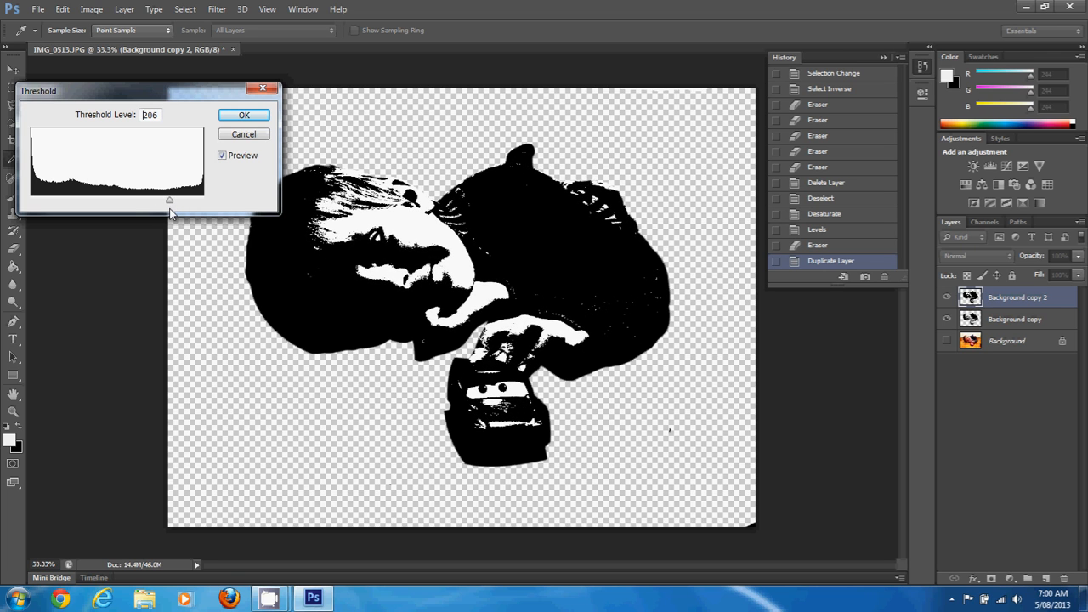
mouse_move(170, 210)
mouse_down()
mouse_move(239, 209)
mouse_move(173, 210)
mouse_up()
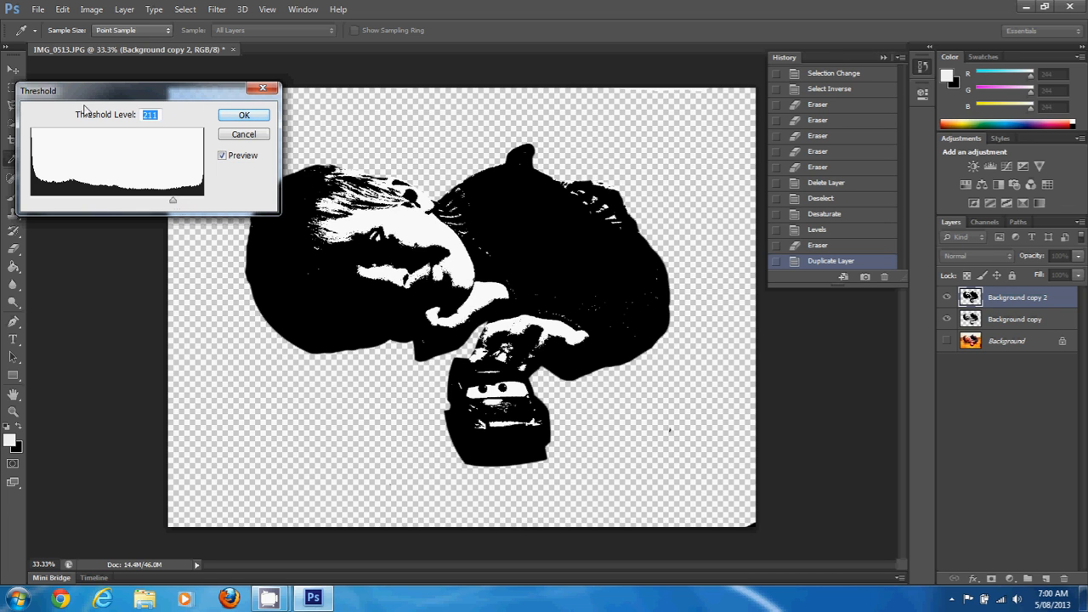
click(244, 116)
key(e)
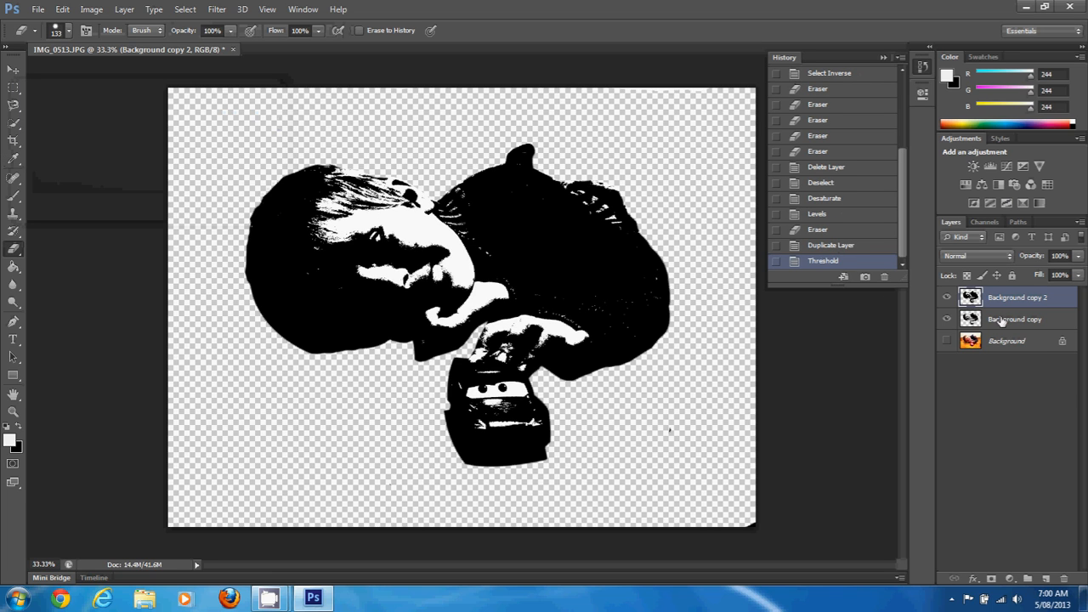
click(948, 297)
click(948, 297)
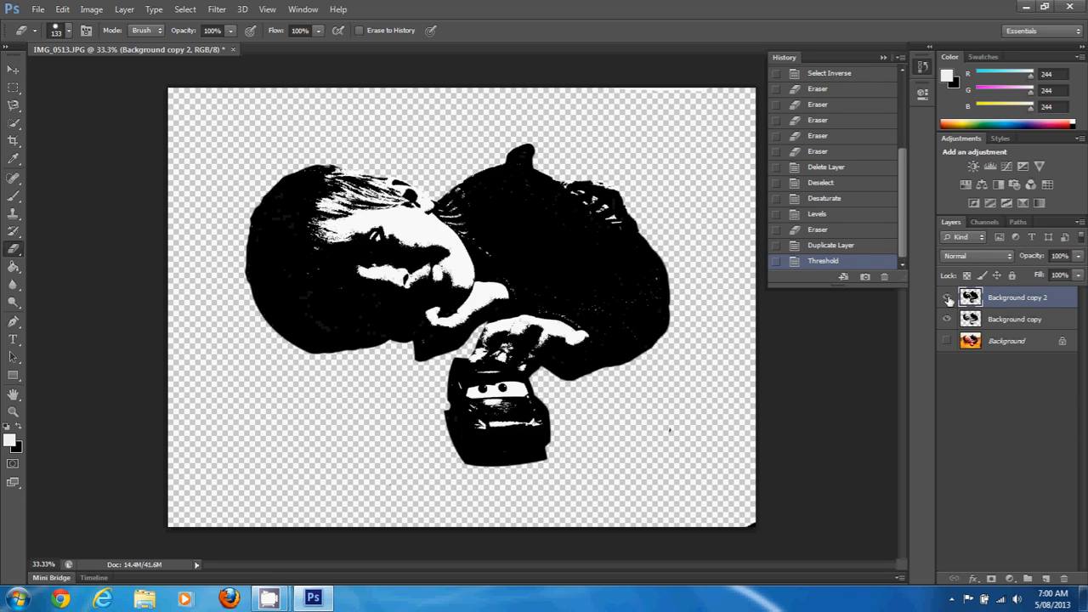
click(948, 298)
click(949, 297)
Step: Select the white areas of Background copy 2 with Color Range using sampled colors and delete them
click(184, 10)
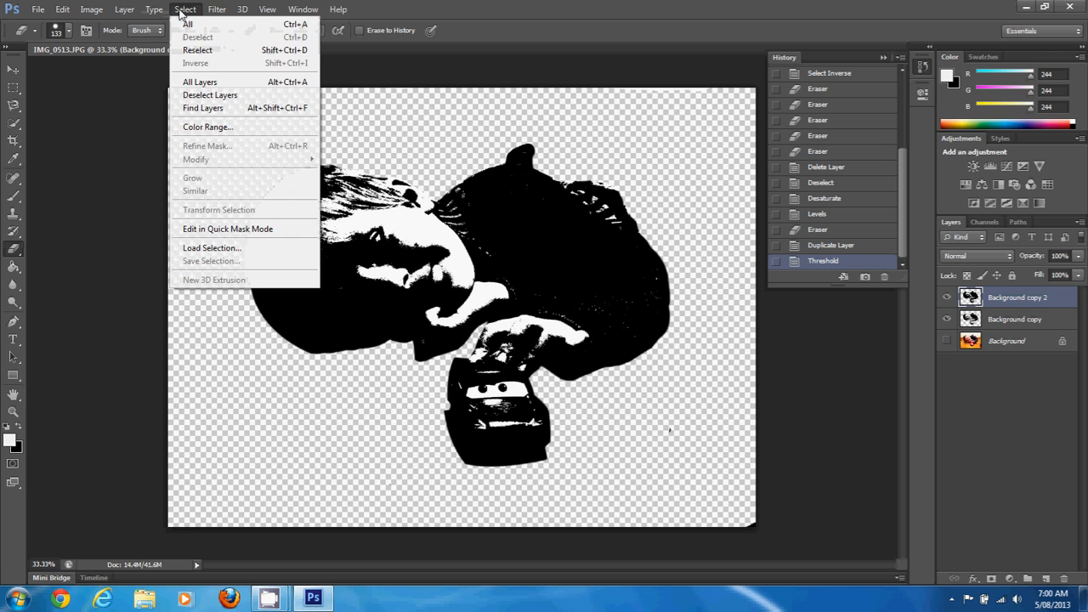
click(206, 128)
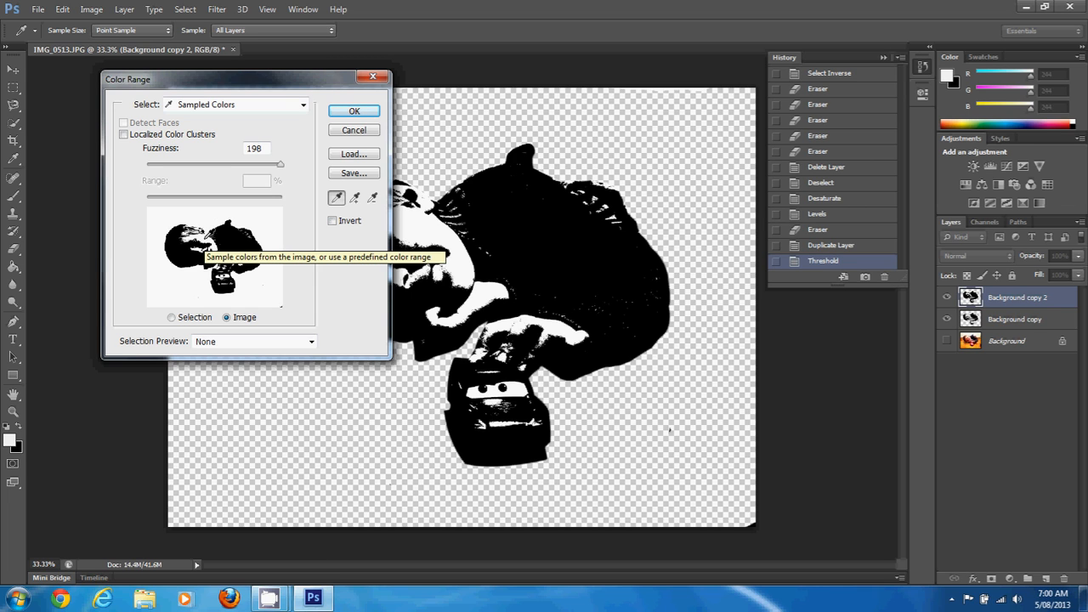
click(171, 318)
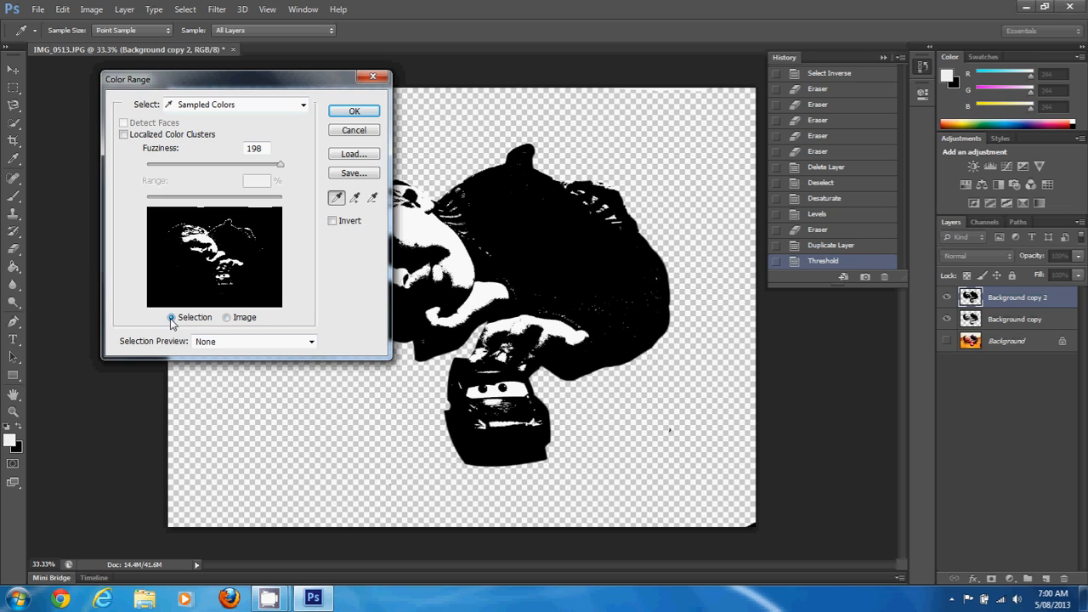
click(227, 318)
click(211, 235)
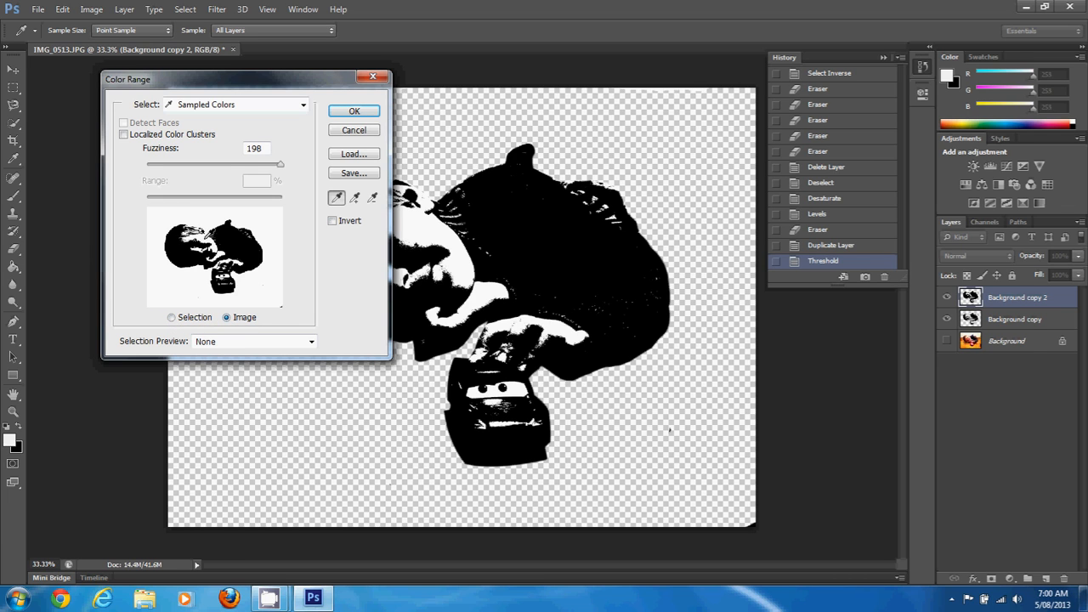
click(354, 112)
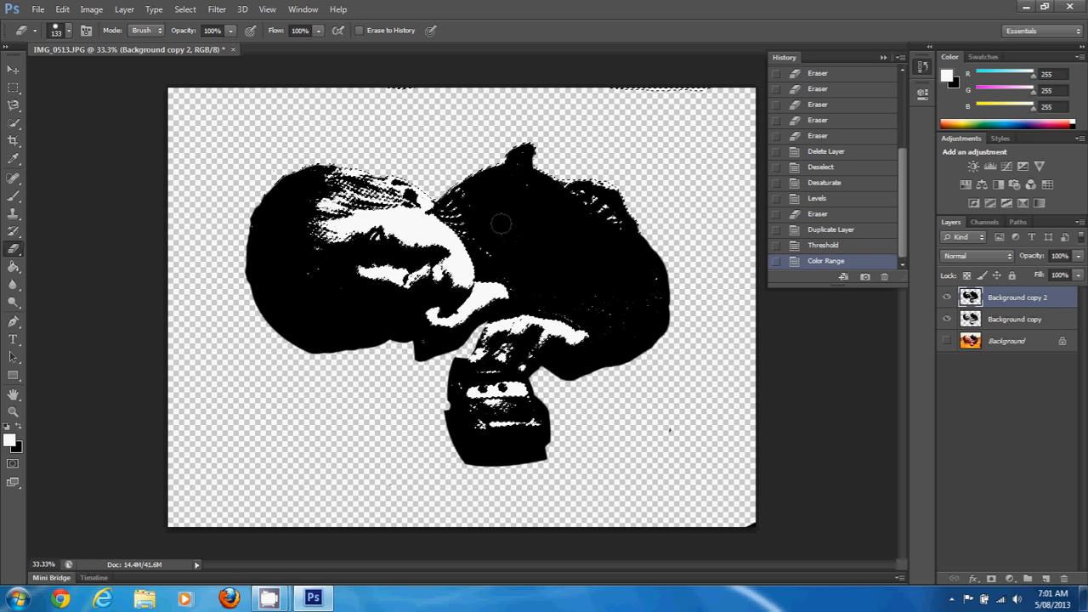
key(Delete)
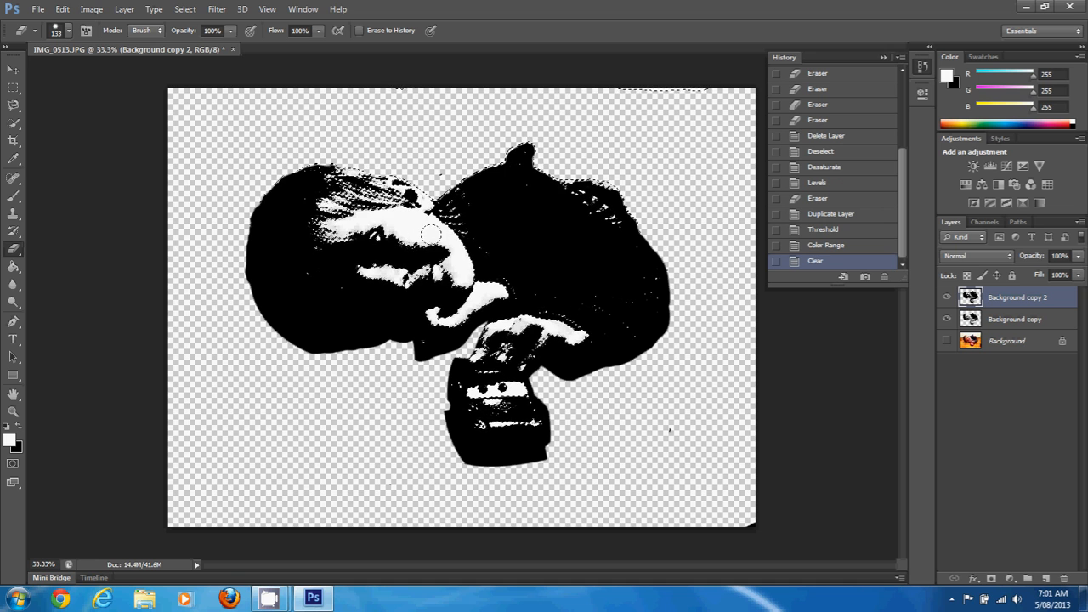
click(471, 264)
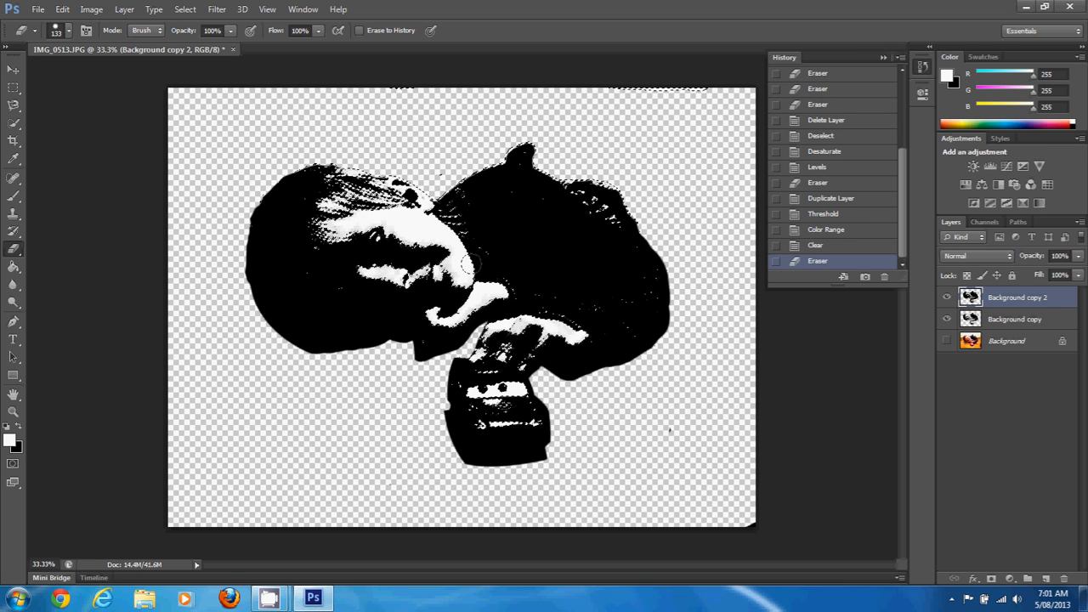
Step: Check the cleared areas without Background copy beneath, show that layer again and hide Background copy 2
click(949, 323)
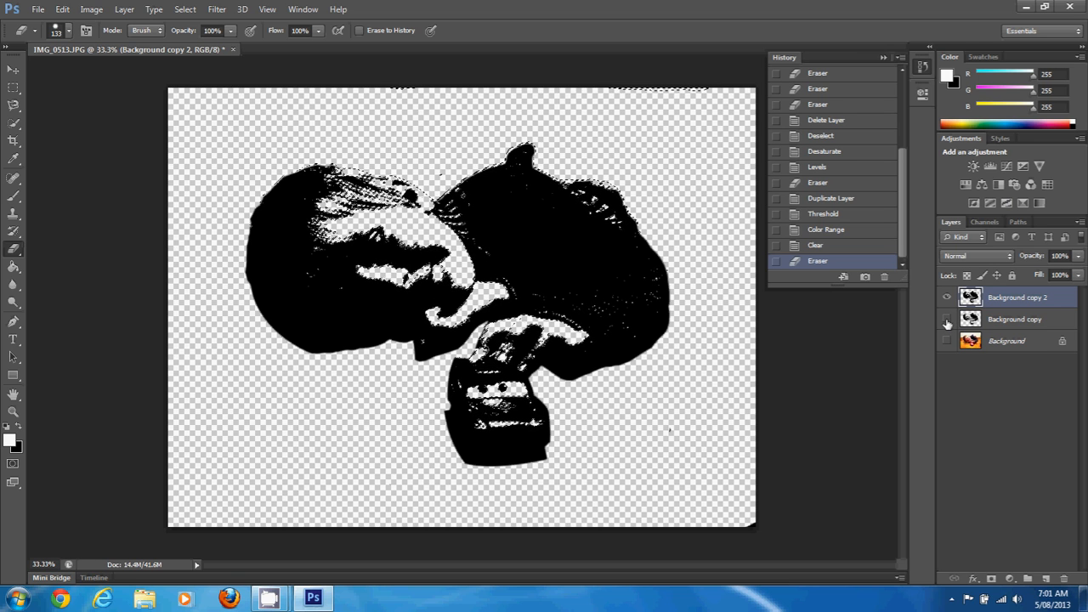
click(947, 321)
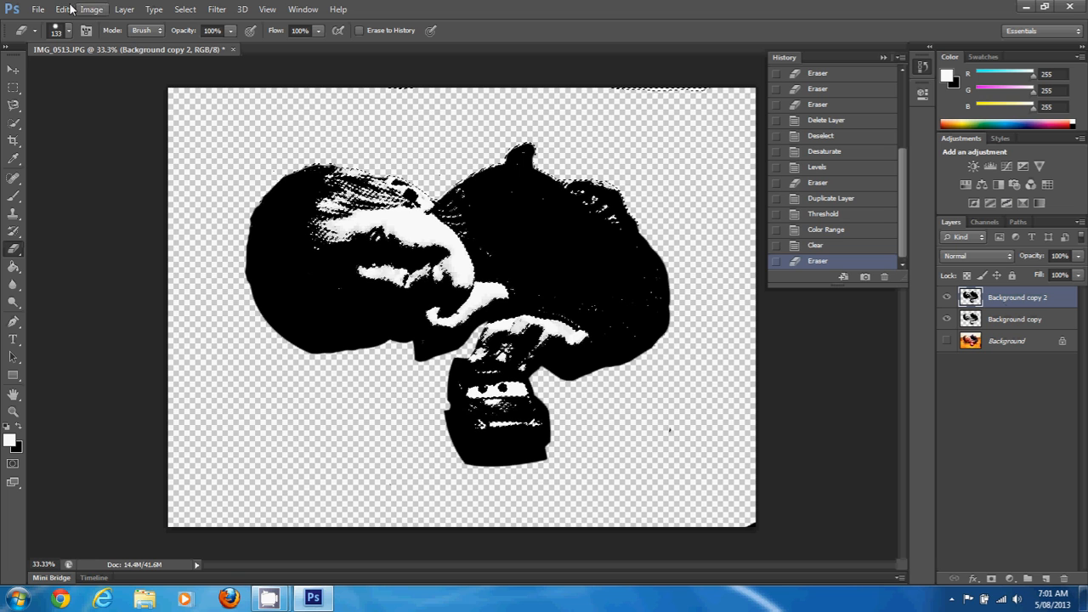
click(947, 298)
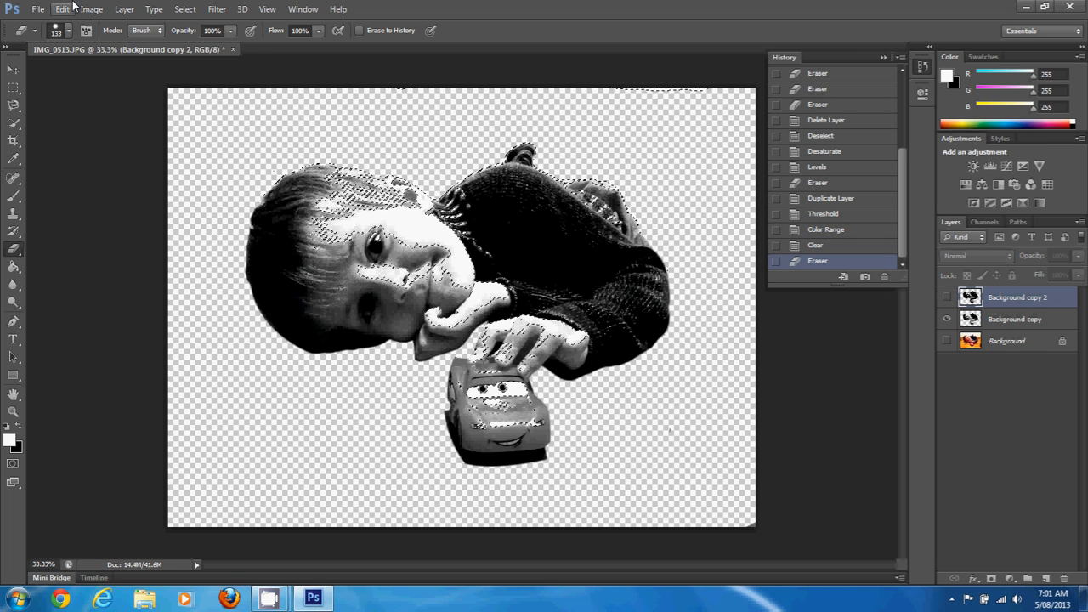
Step: Clear the current selection and rename the Background copy 2 layer as light colour
click(177, 10)
click(196, 38)
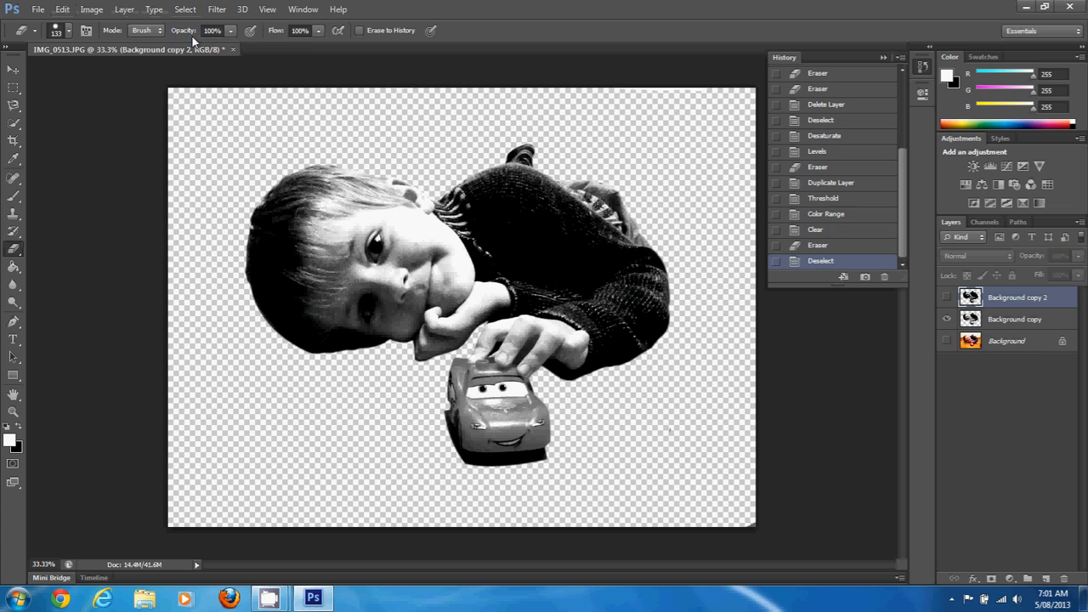
right_click(1012, 299)
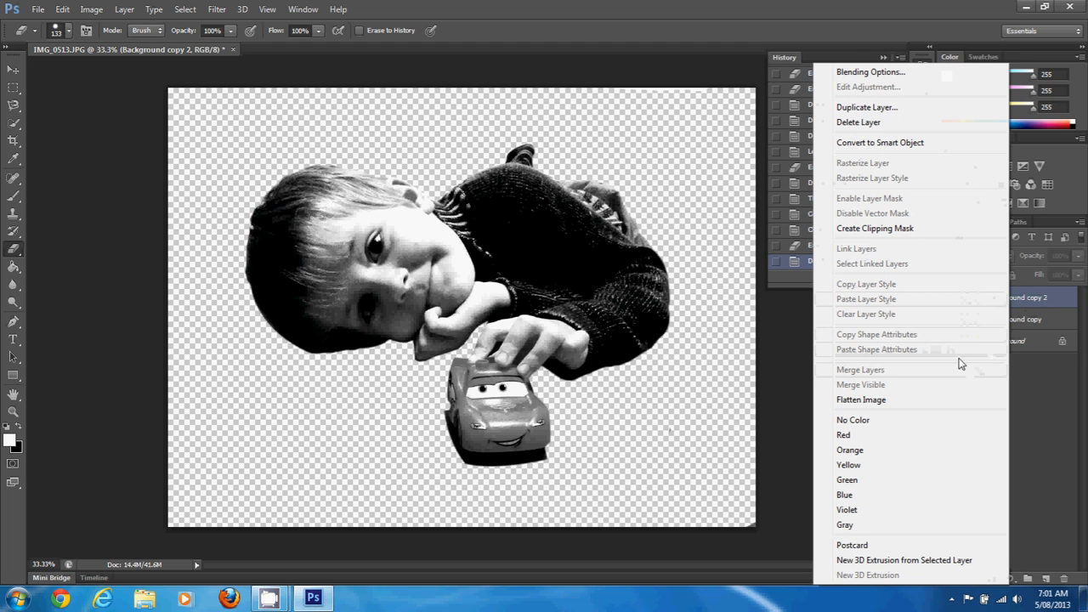
click(1036, 301)
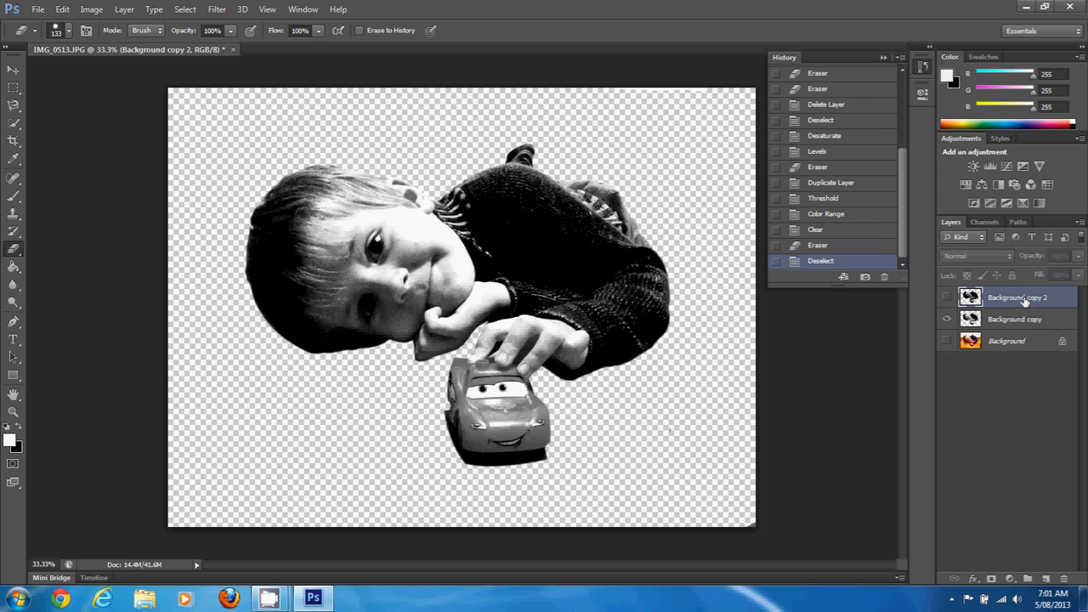
double_click(1025, 301)
key(BackSpace)
Step: Duplicate the Background copy layer as Background copy 2
click(1023, 319)
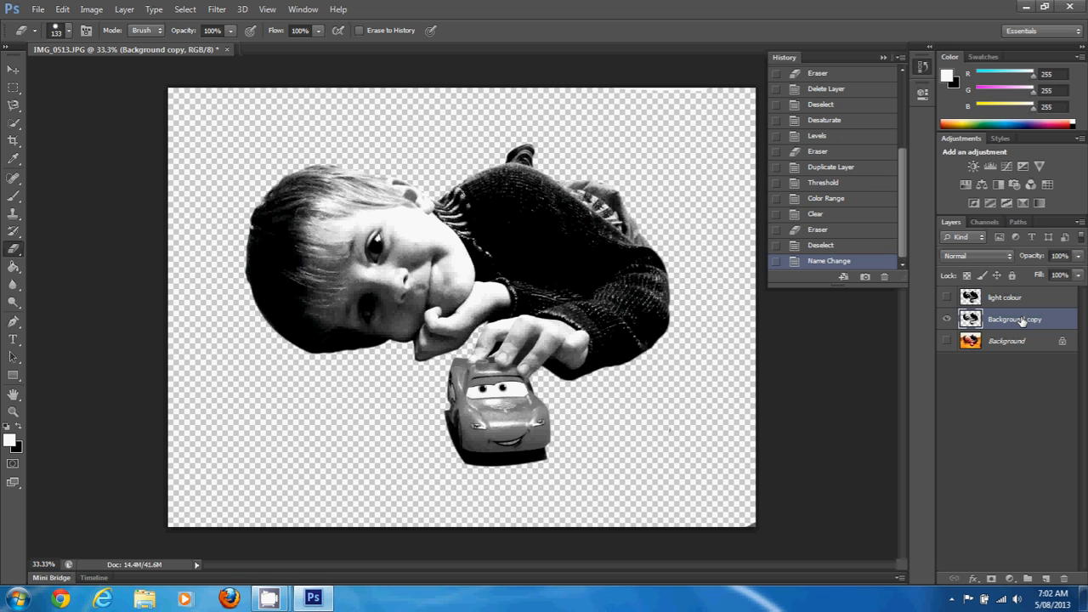
right_click(1023, 320)
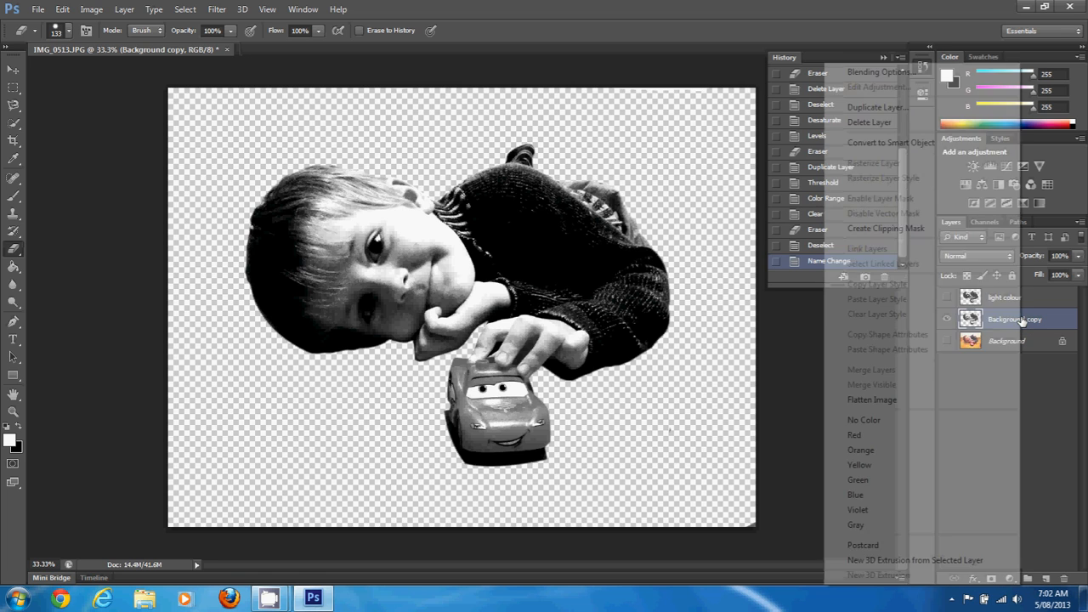
click(919, 107)
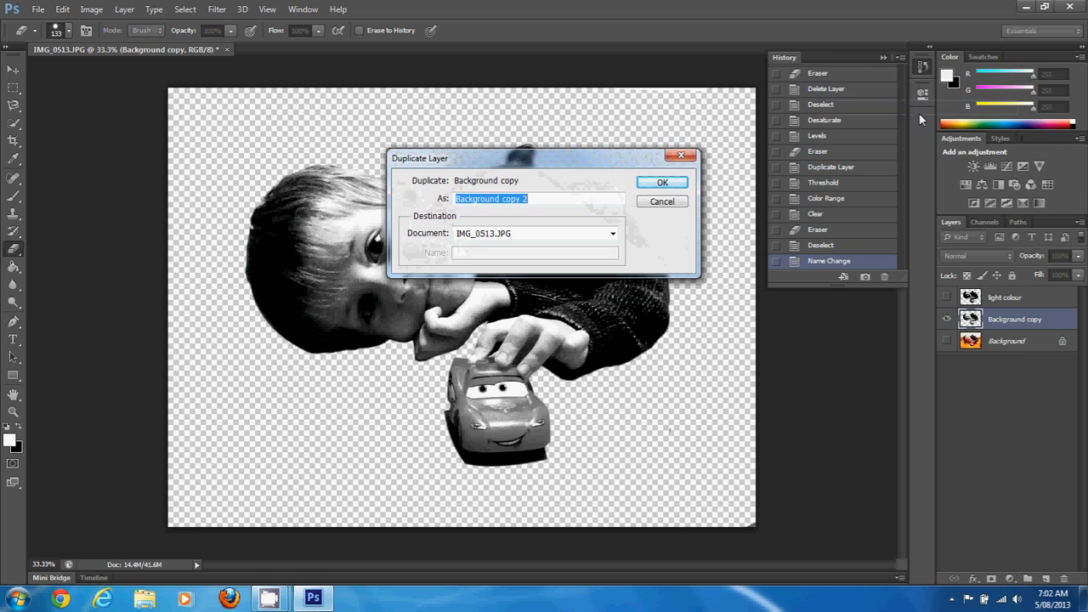
click(662, 182)
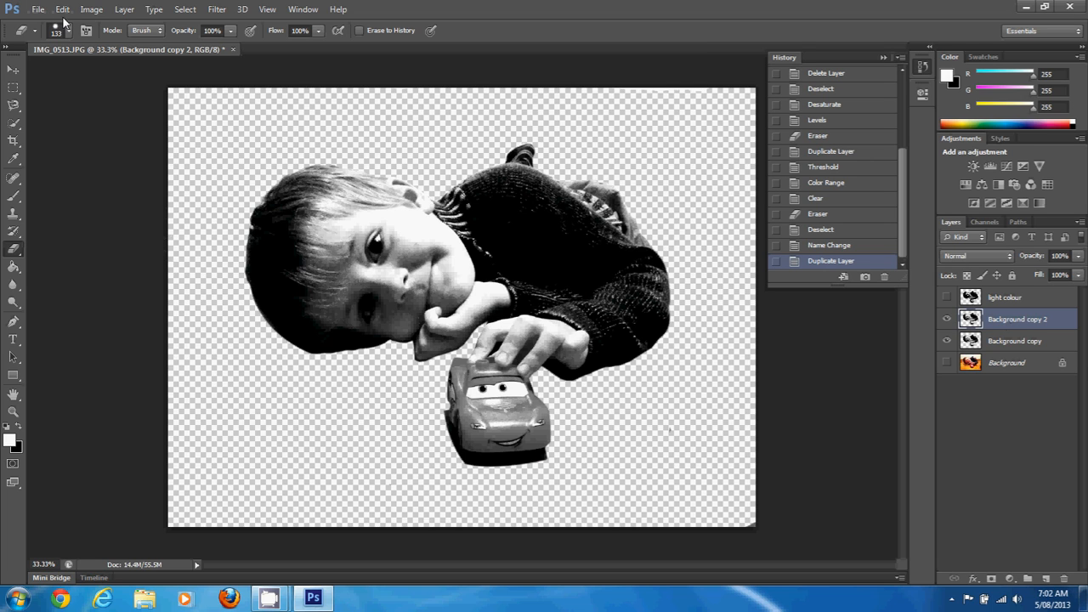
click(90, 10)
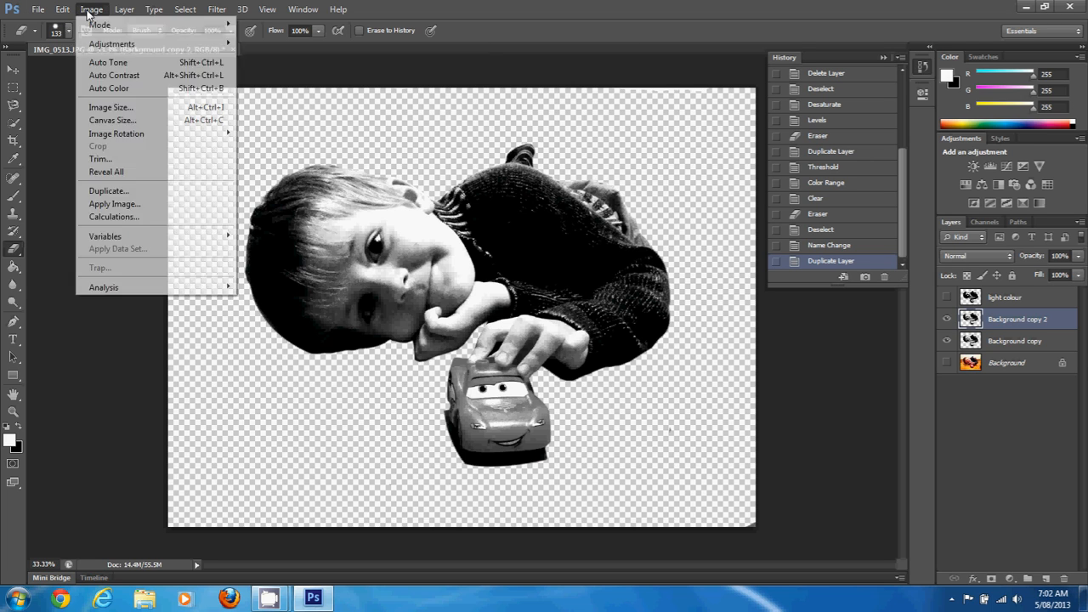
mouse_move(119, 47)
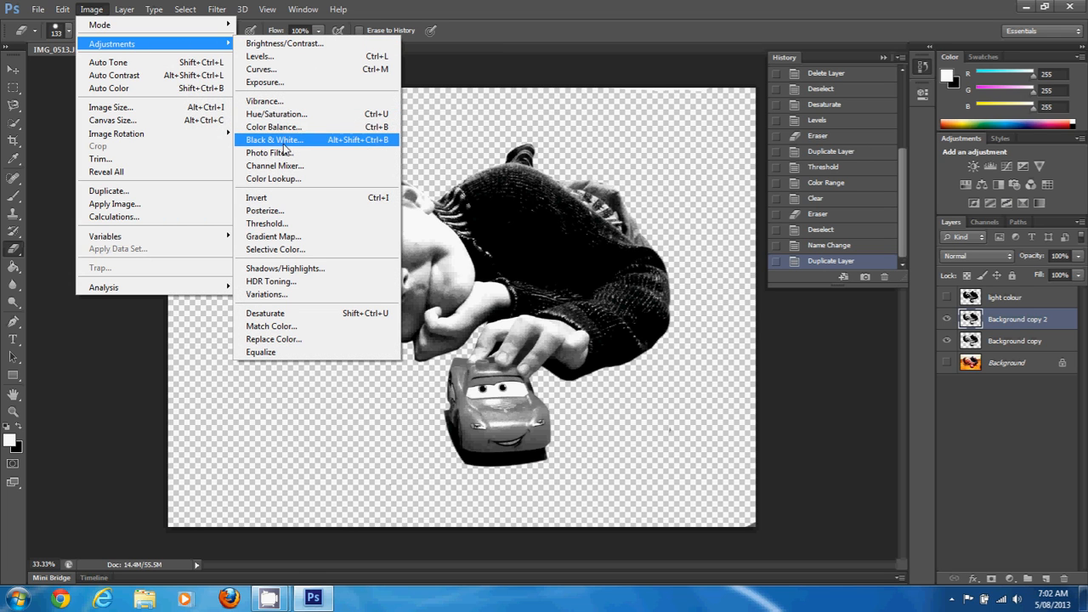
click(272, 225)
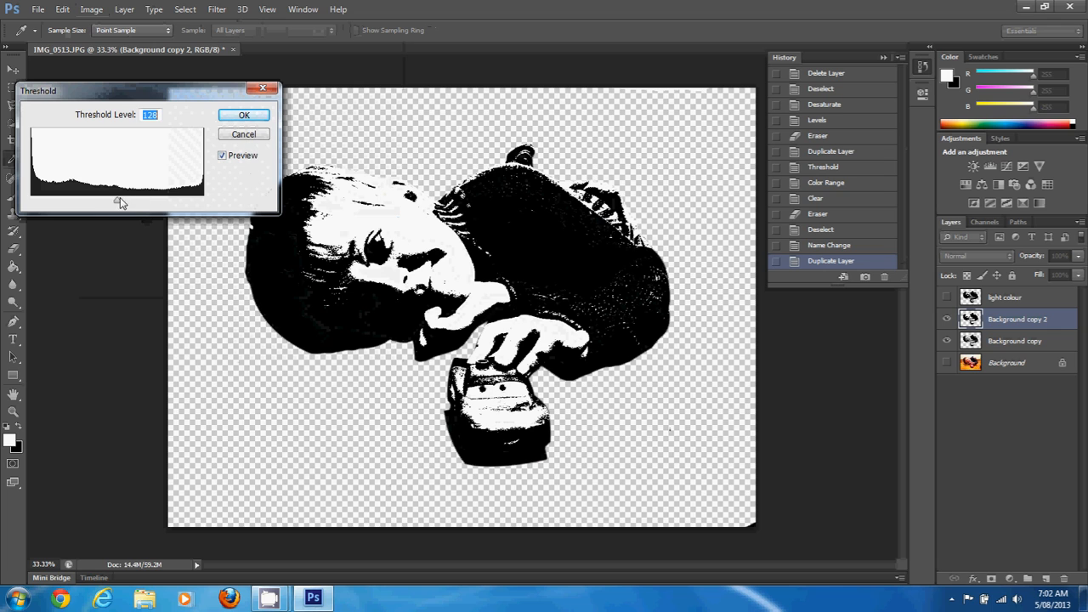
drag(117, 202, 110, 202)
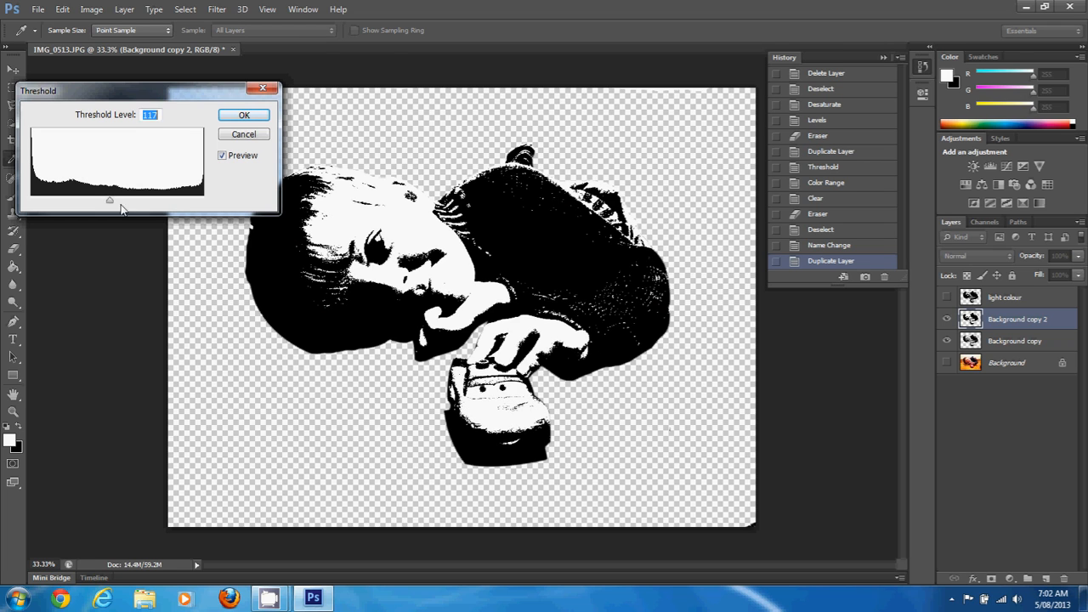
click(264, 90)
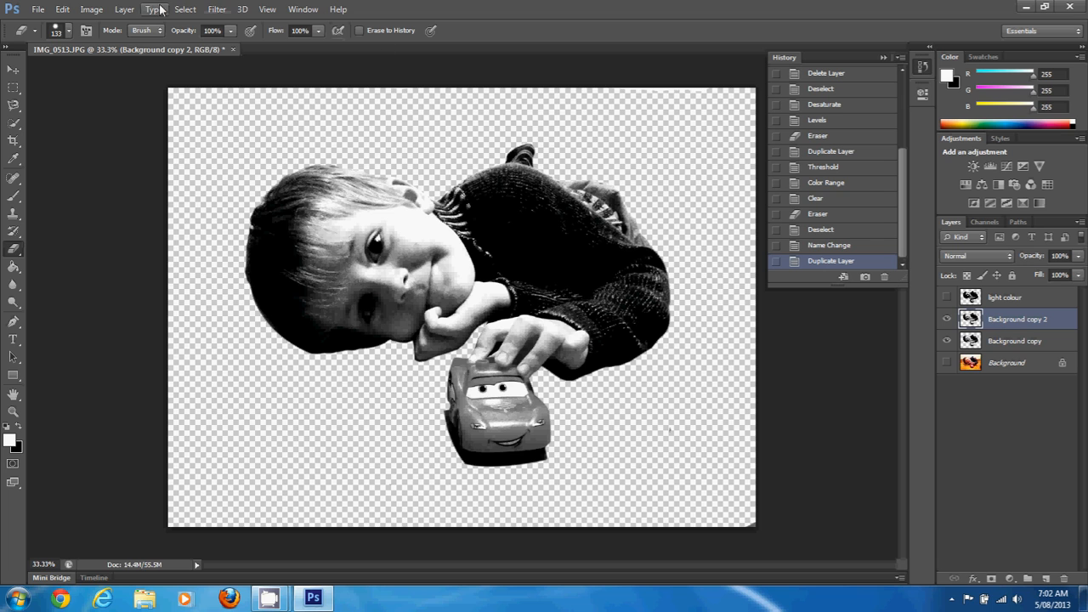
Step: Select the light areas of the new Background copy 2 layer with Color Range using sampled colors and delete them
click(193, 10)
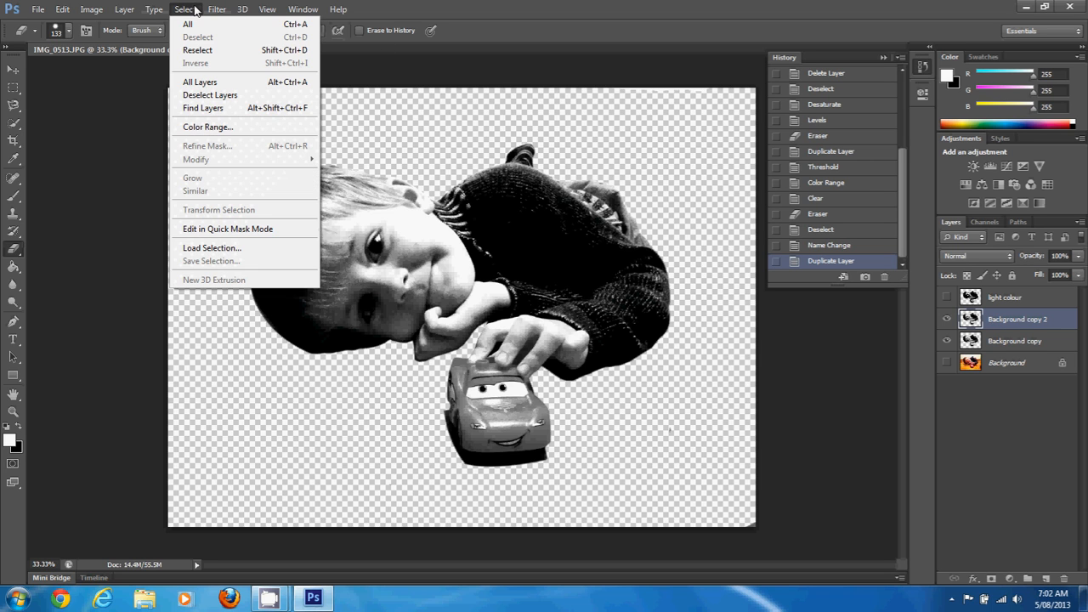
click(217, 129)
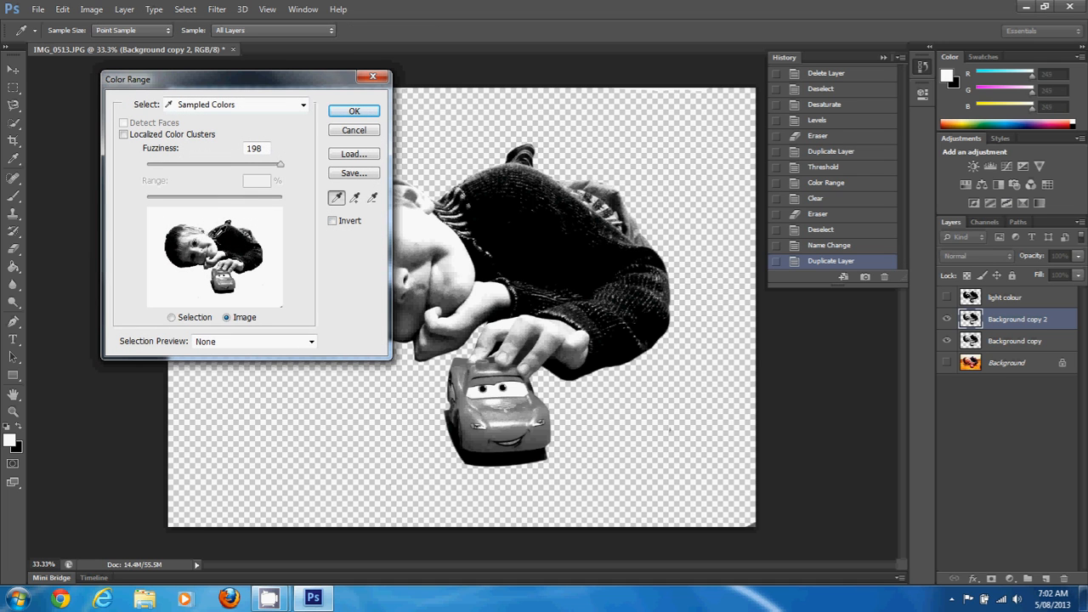
click(342, 112)
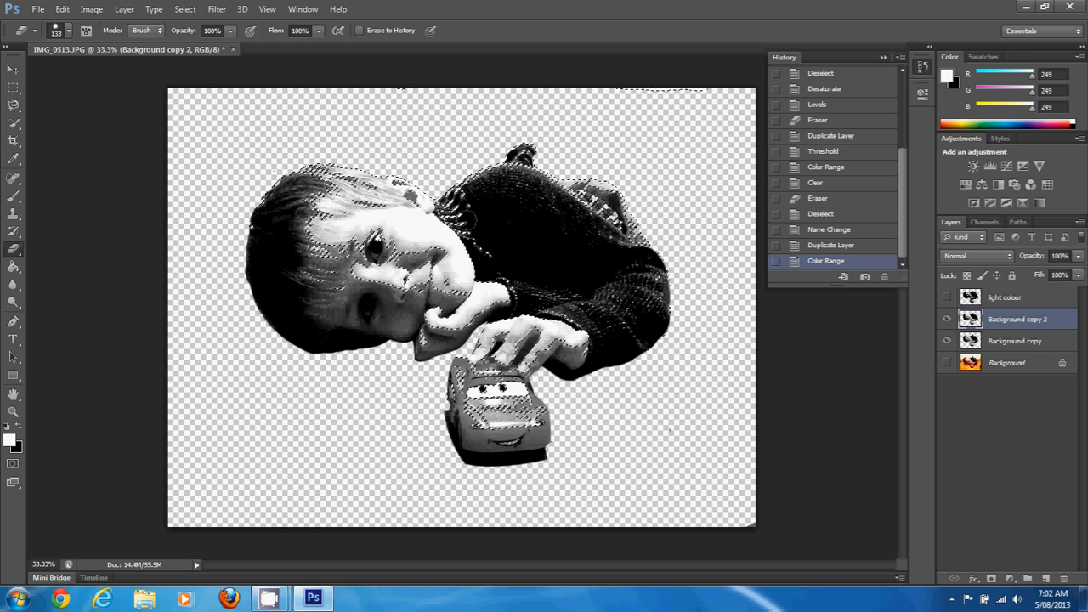
key(Delete)
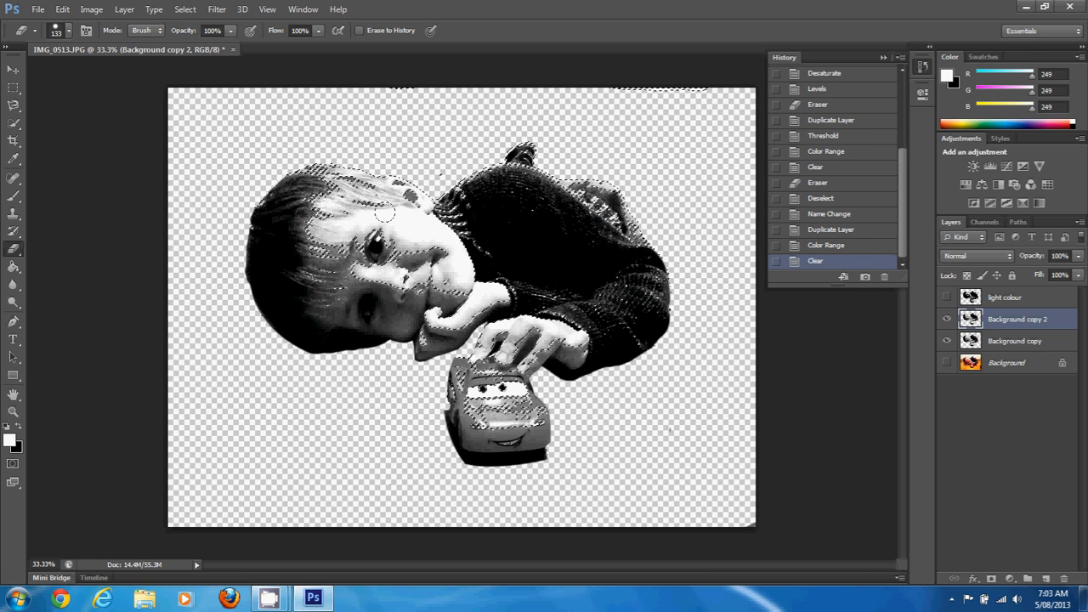
Step: Hide Background copy 2, make Background copy the active layer and clear the selection
click(947, 319)
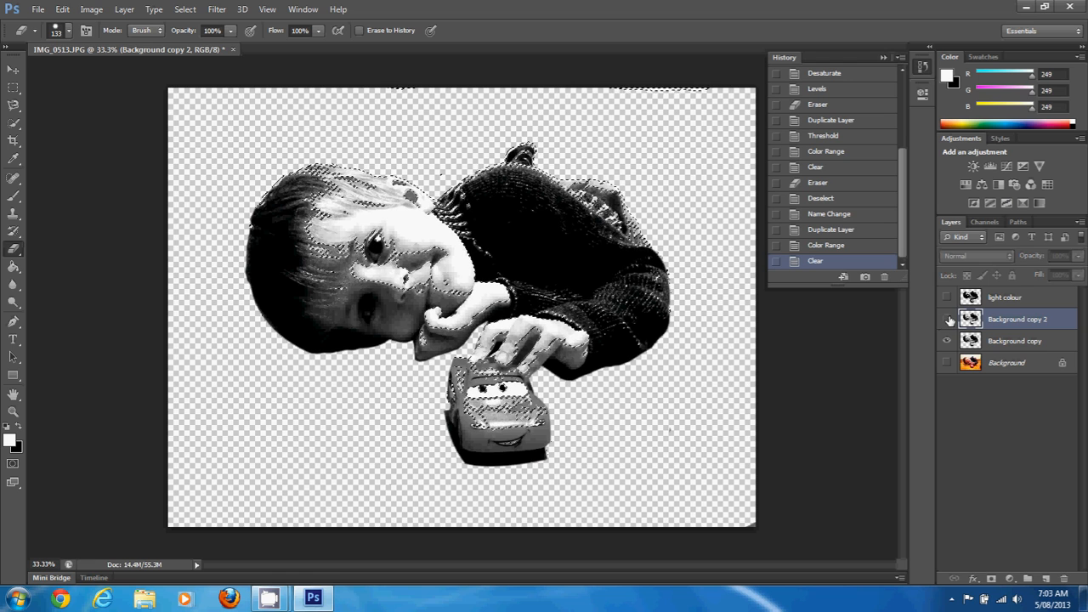
click(1000, 341)
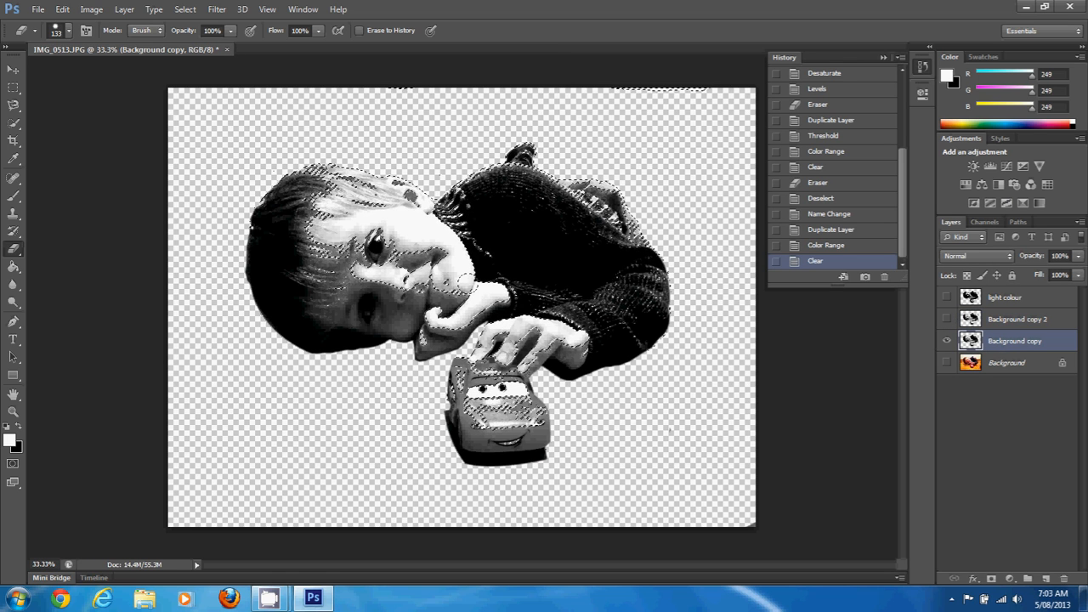
click(184, 10)
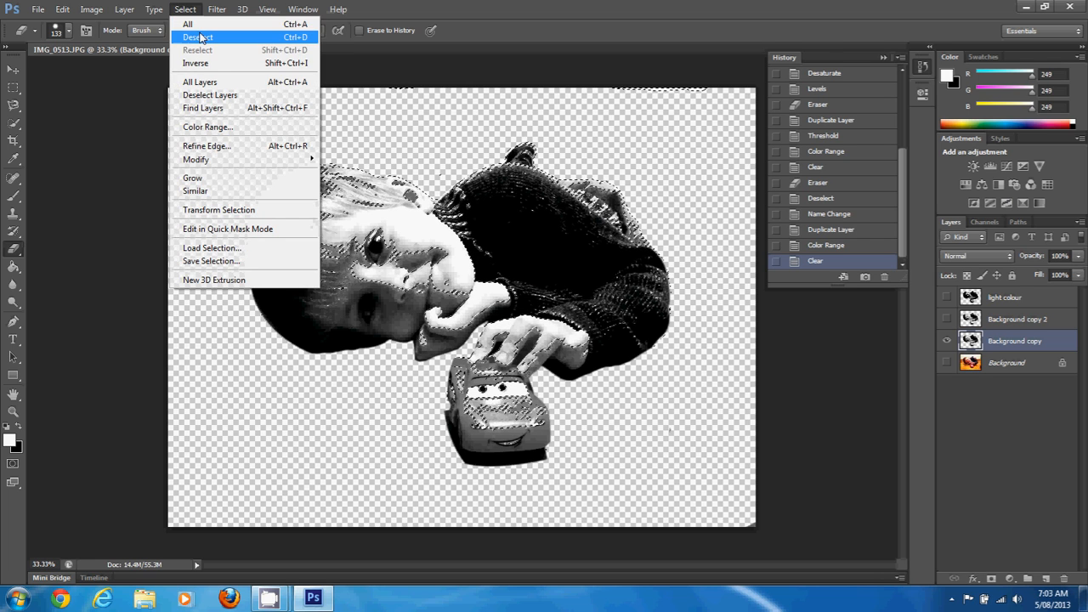
click(201, 39)
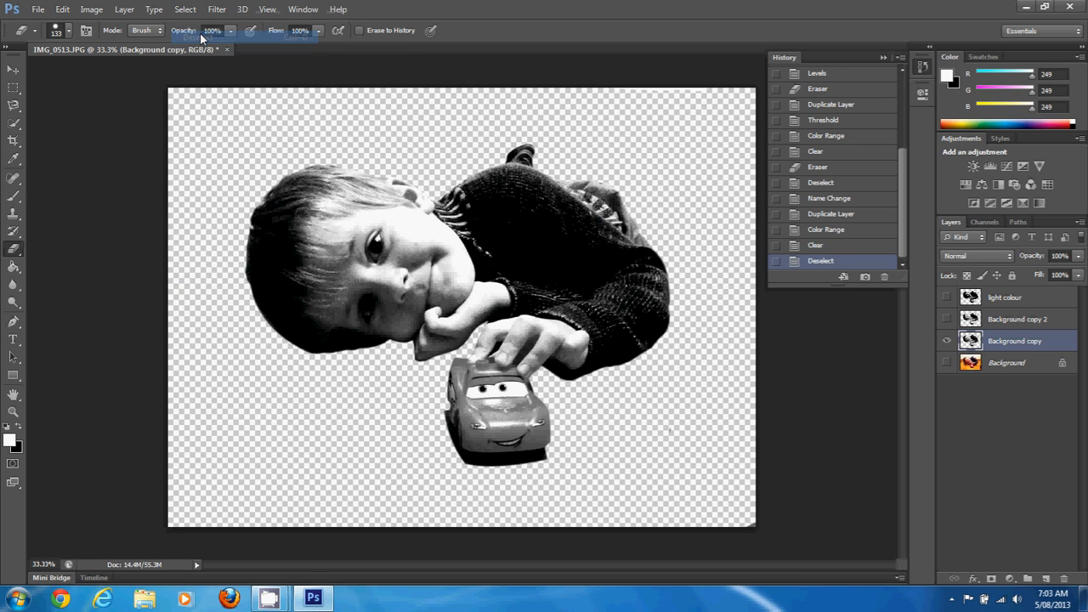
Step: Apply a Threshold adjustment at level 52 to the Background copy layer
click(90, 10)
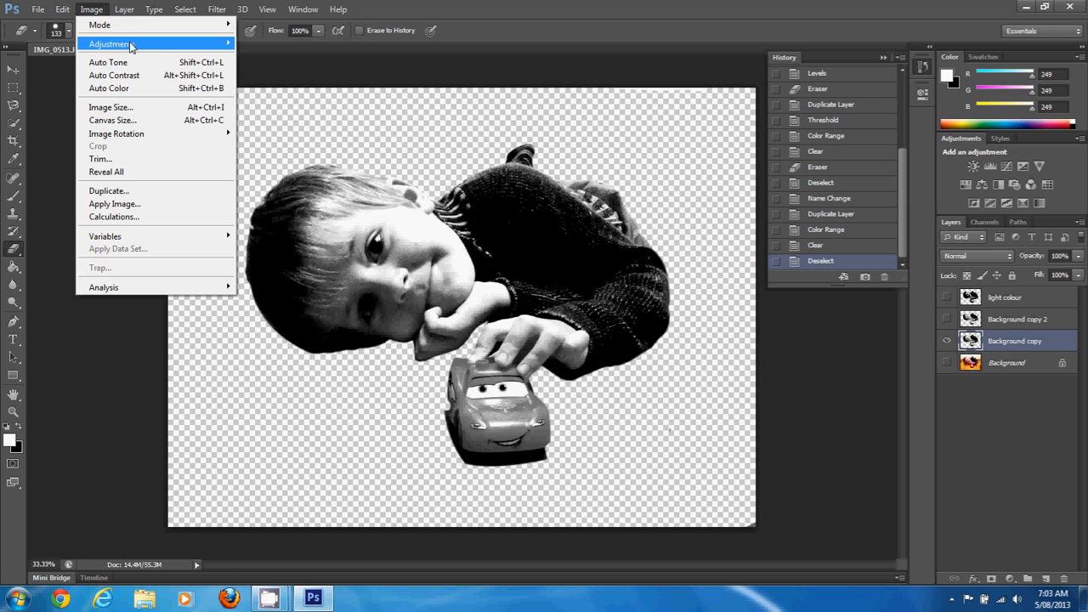
mouse_move(211, 44)
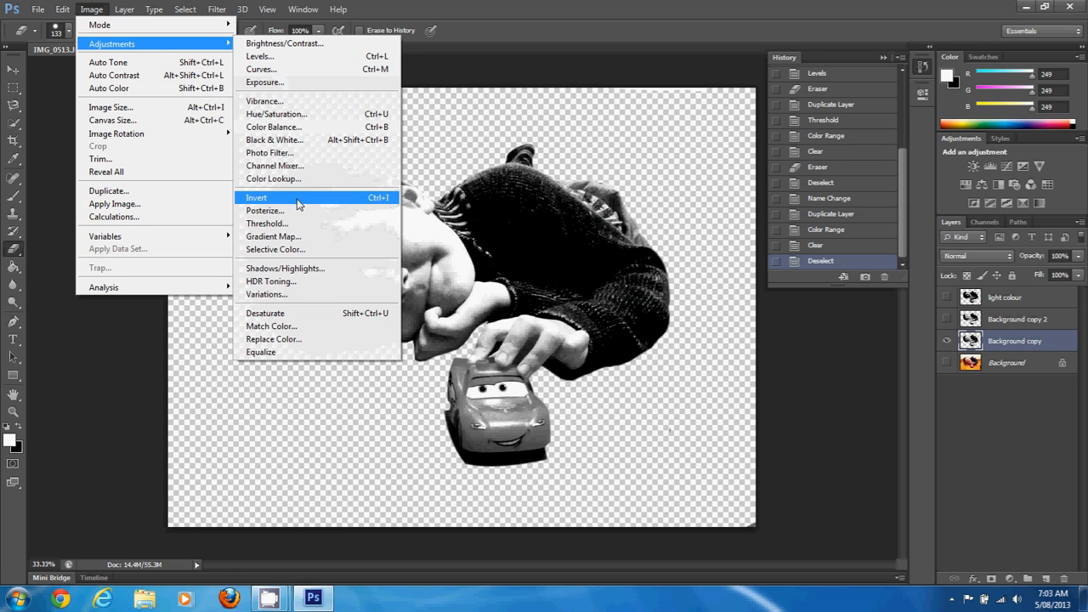
click(270, 223)
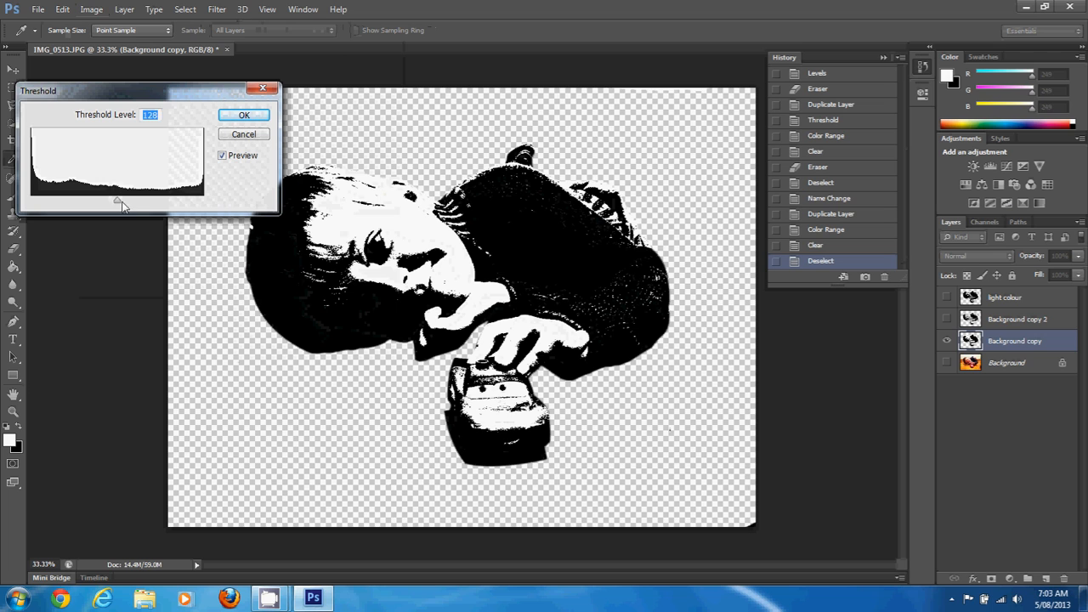
drag(117, 200, 67, 213)
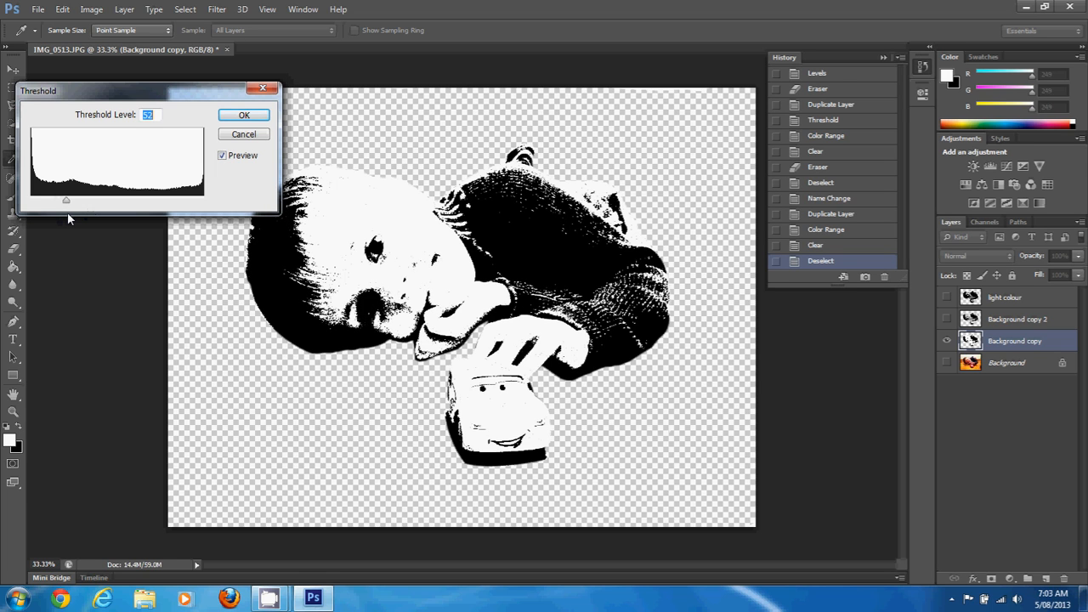
click(235, 116)
key(e)
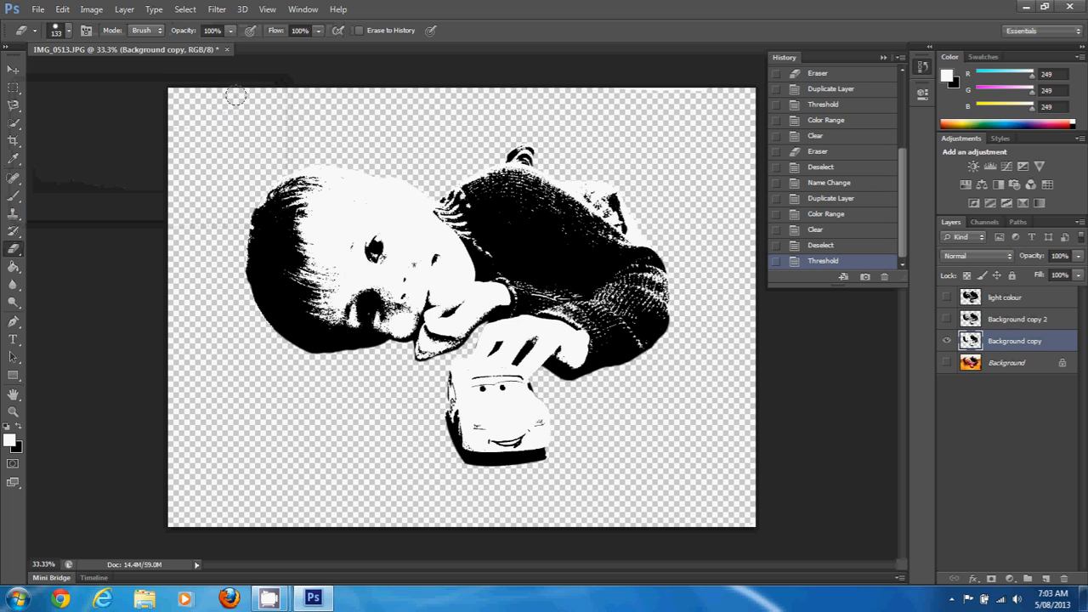
Step: Select the white areas of the Background copy layer with Color Range using sampled colors and delete them
click(186, 10)
mouse_move(158, 11)
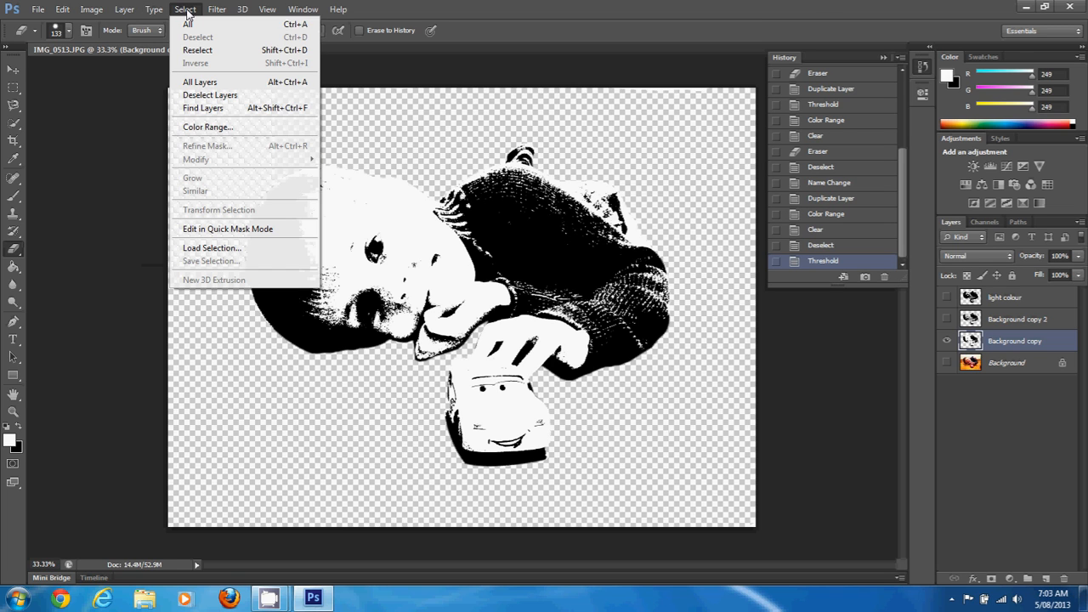
click(194, 129)
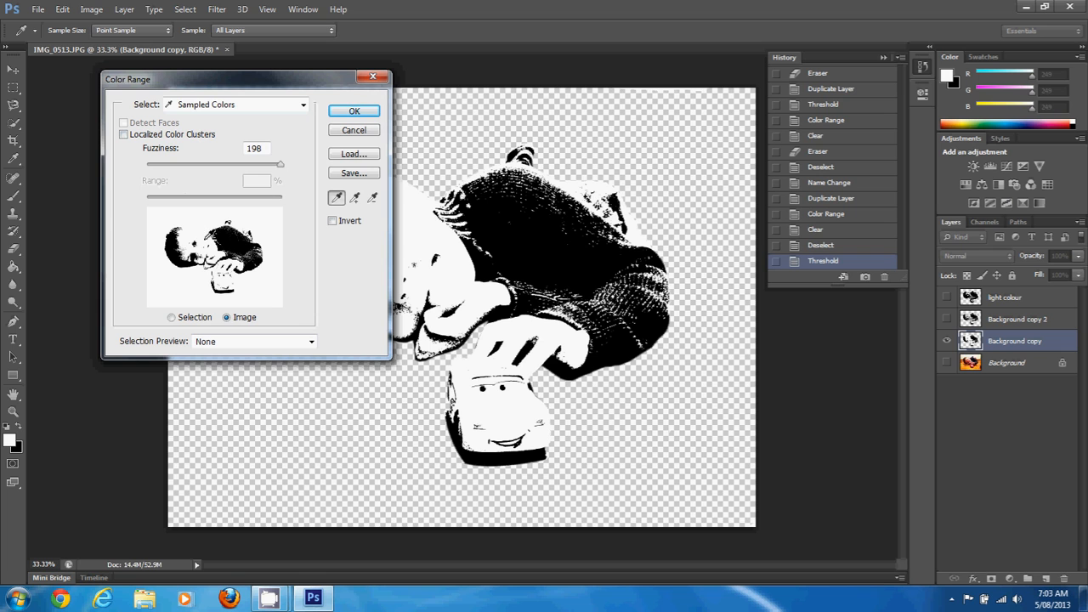
click(354, 111)
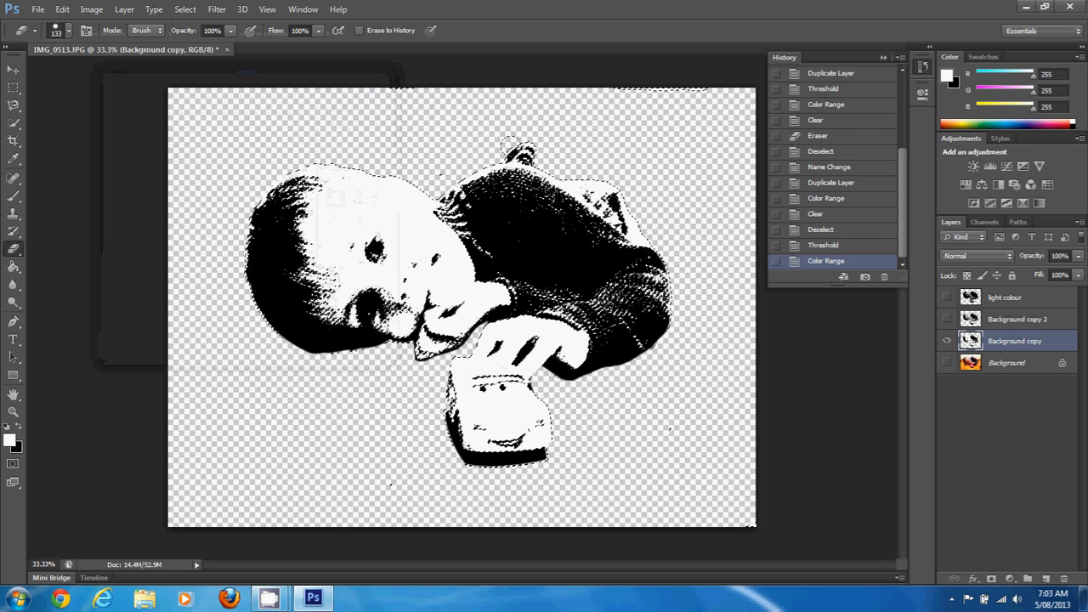
key(Delete)
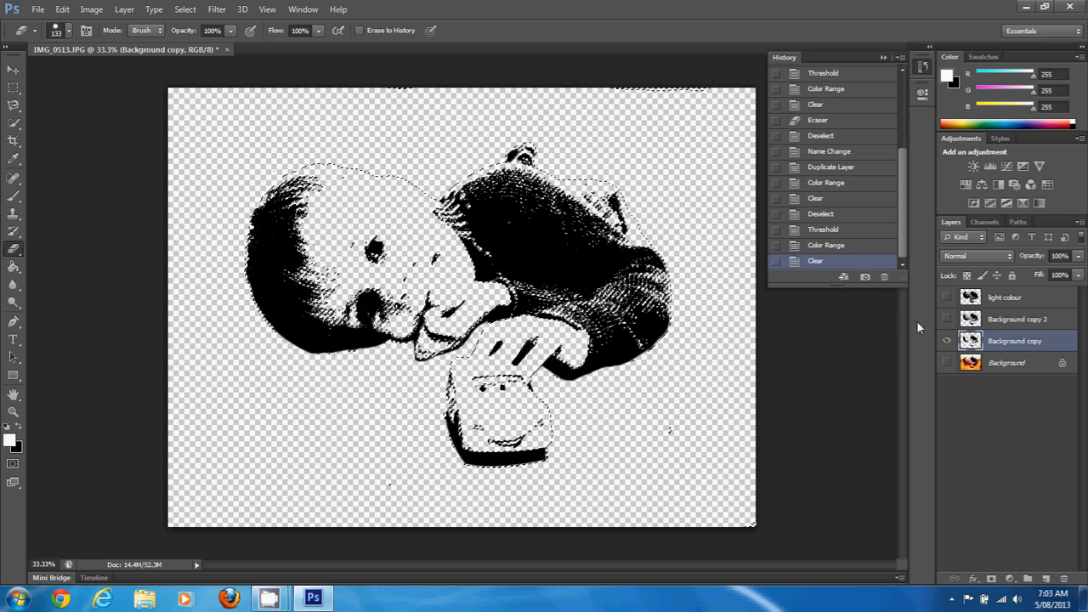
Step: Rename the Background copy 2 layer as middle and the Background copy layer as black
click(1017, 321)
double_click(1014, 319)
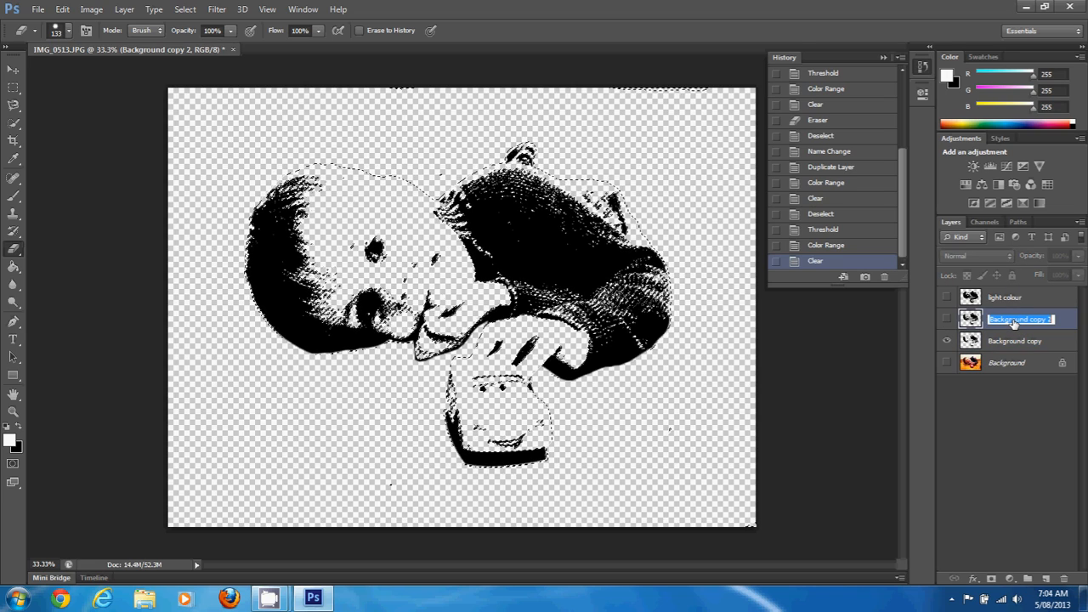
text(middle)
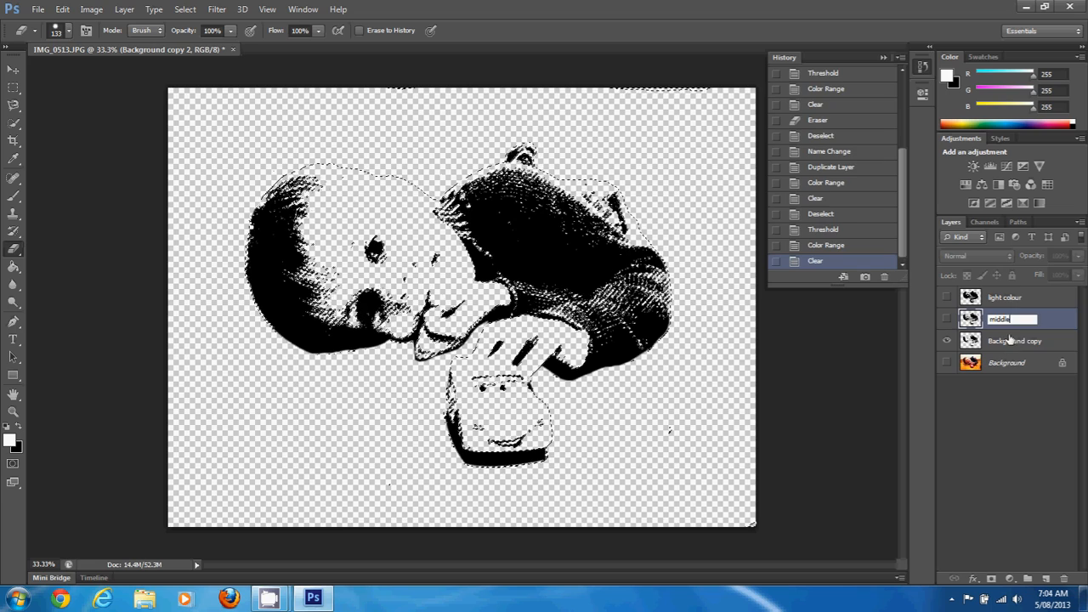
click(1011, 339)
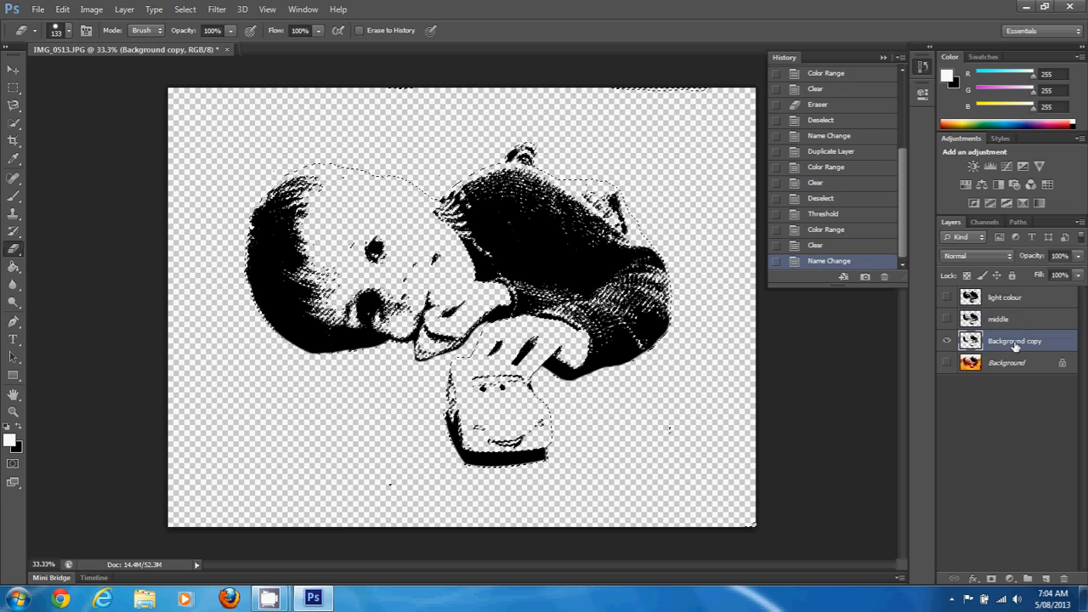
double_click(1009, 343)
text(d)
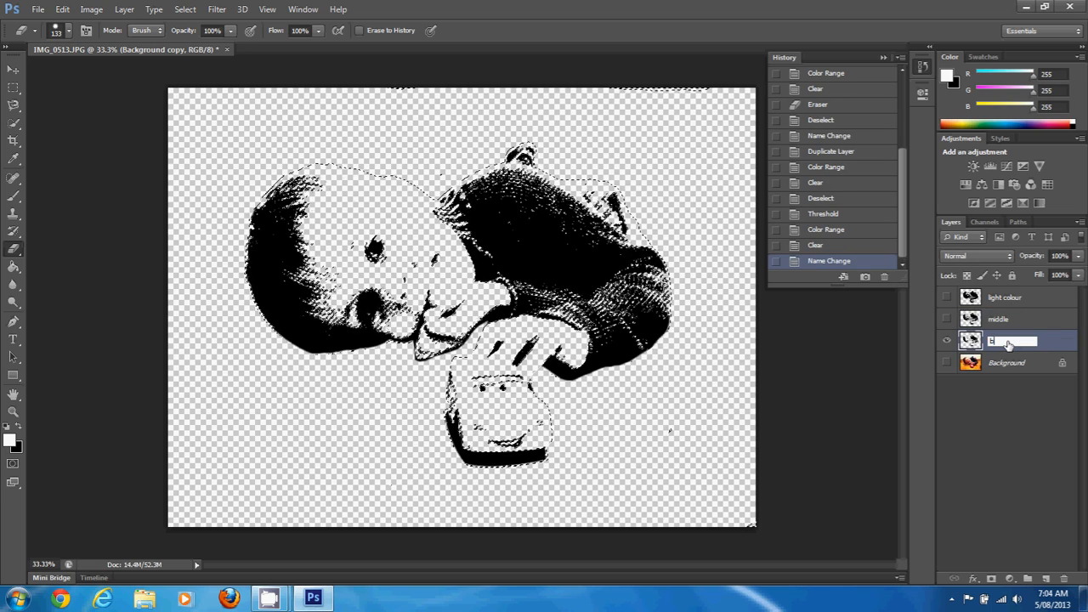
text(lack)
Step: Show the middle and light colour layers together with the black layer
click(949, 319)
click(949, 319)
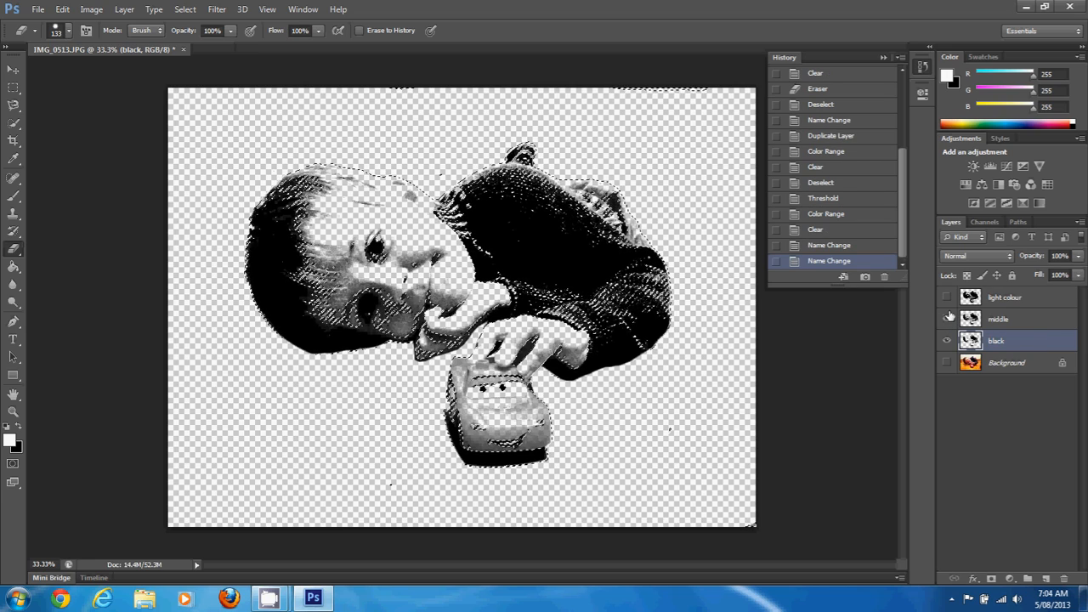
click(949, 298)
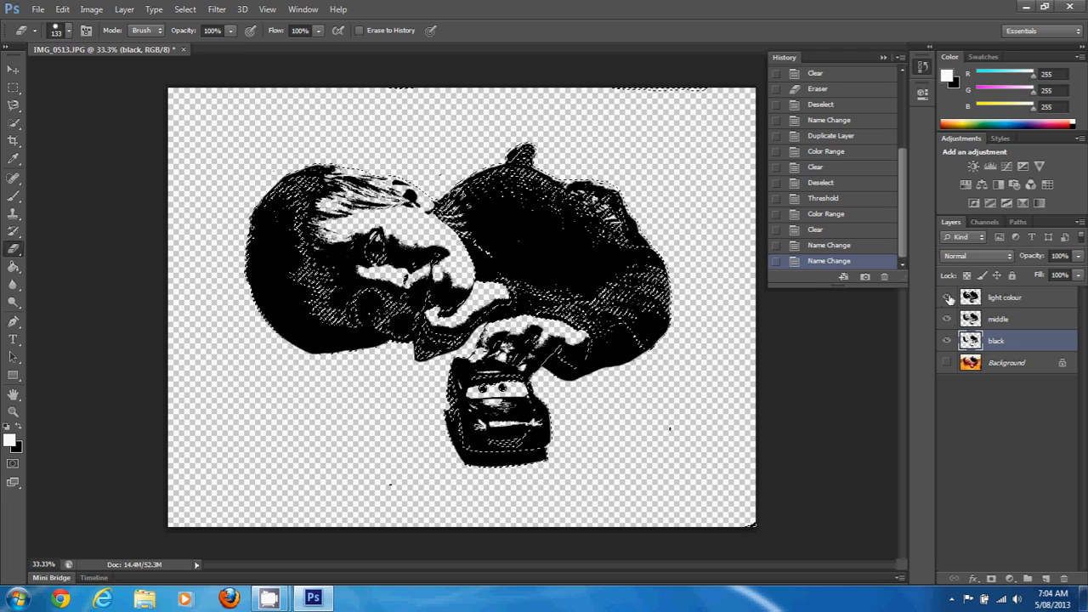
Step: Reorder the layers so black is on top, middle below it and light colour just above the Background, and clear the selection
drag(1008, 303, 1009, 347)
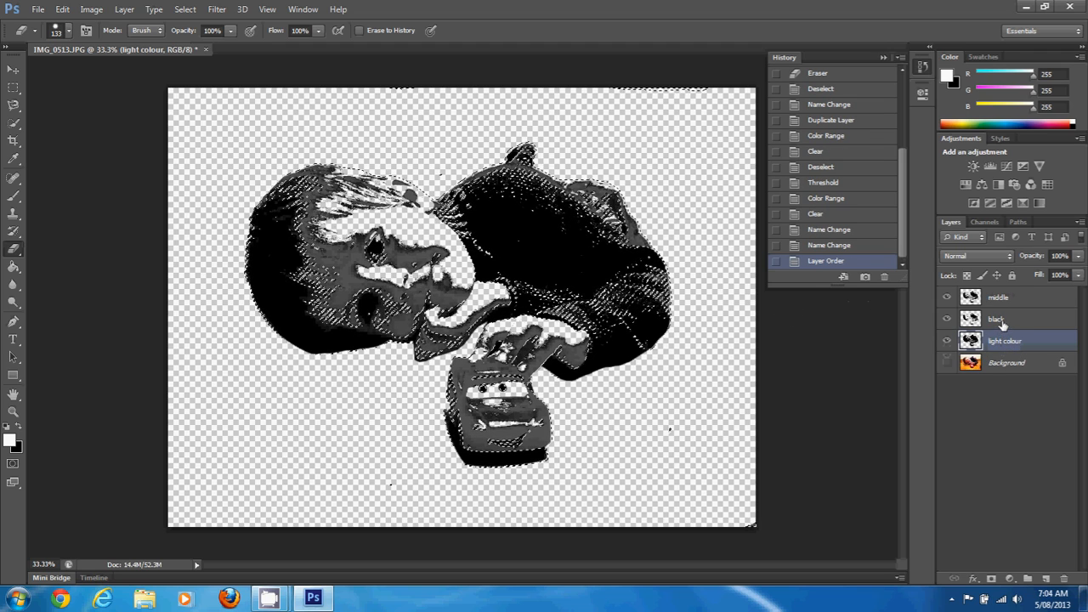
drag(999, 321, 998, 292)
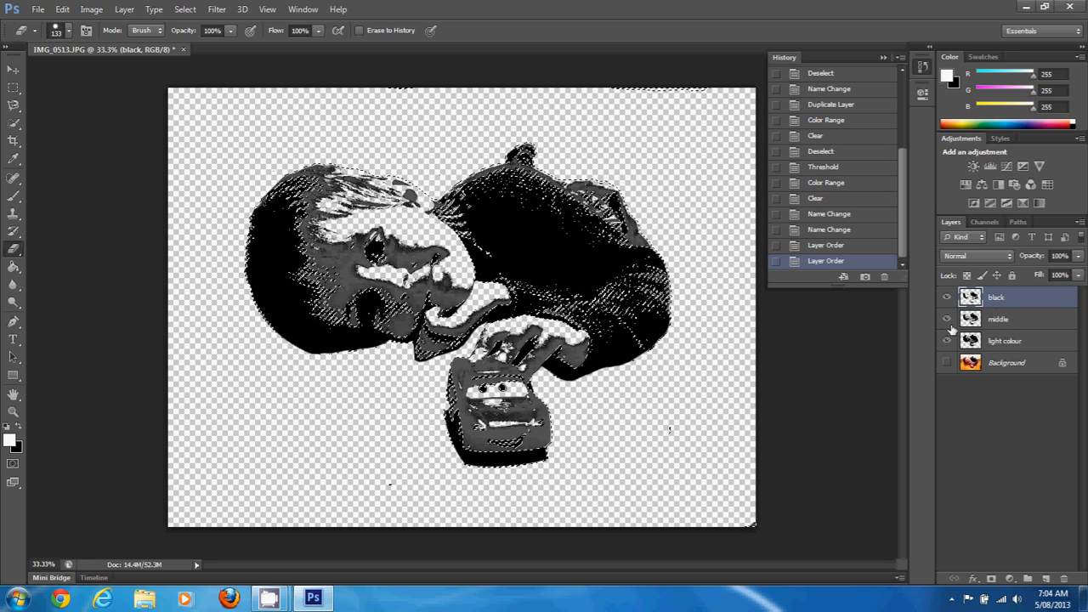
click(80, 129)
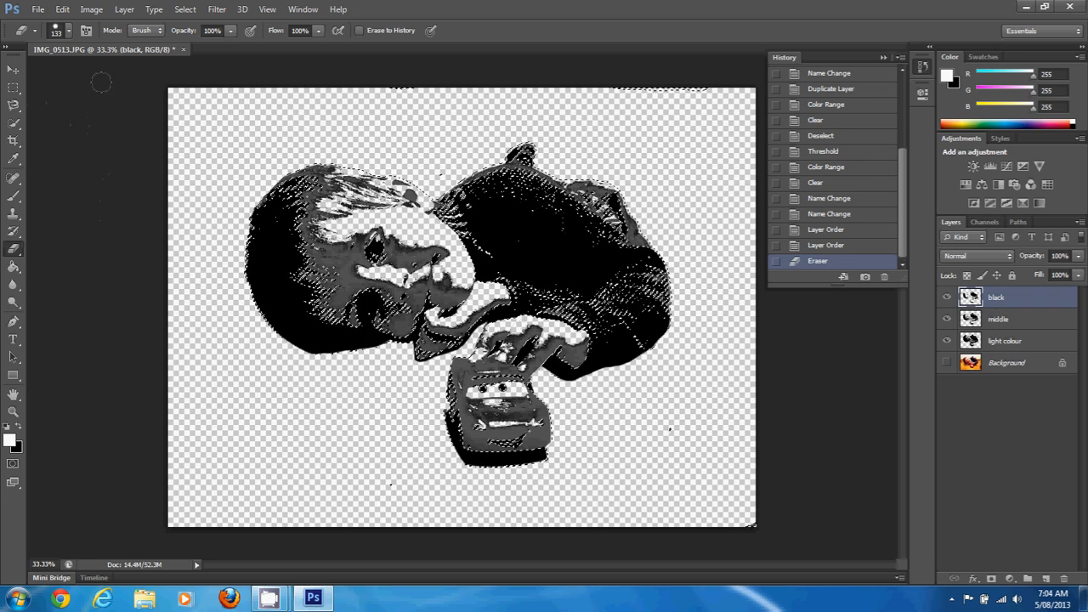
click(185, 8)
click(194, 37)
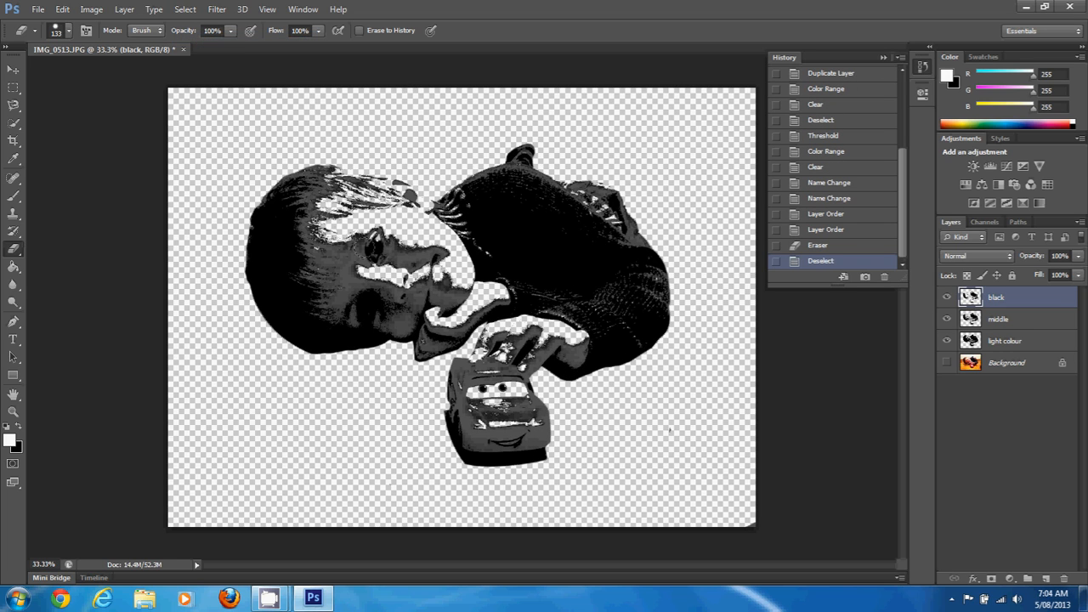
Step: Make the middle layer active and hide the black and light colour layers
click(1006, 323)
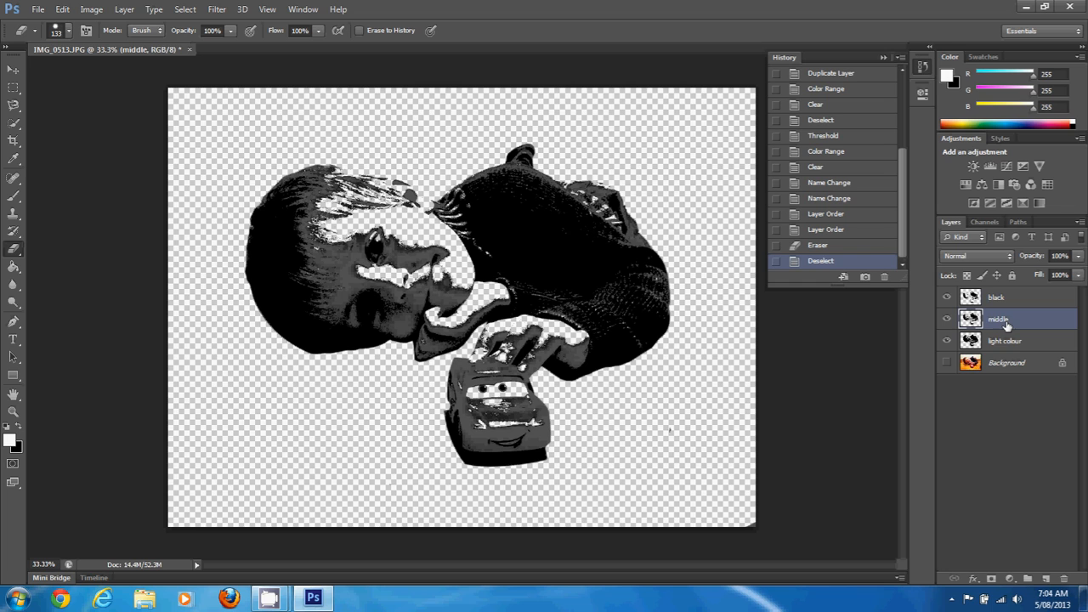
click(947, 297)
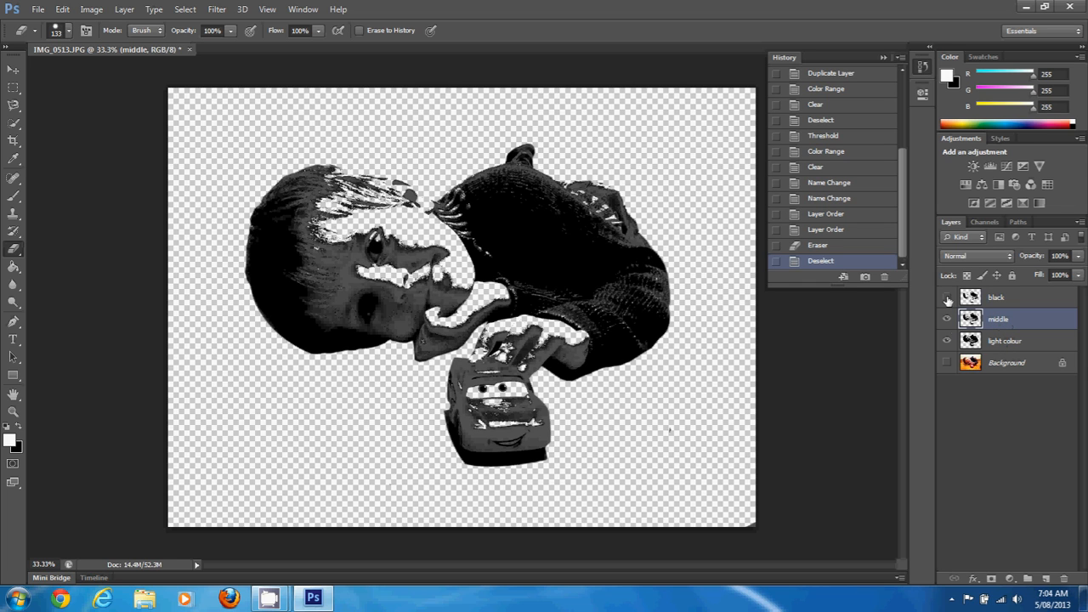
click(948, 340)
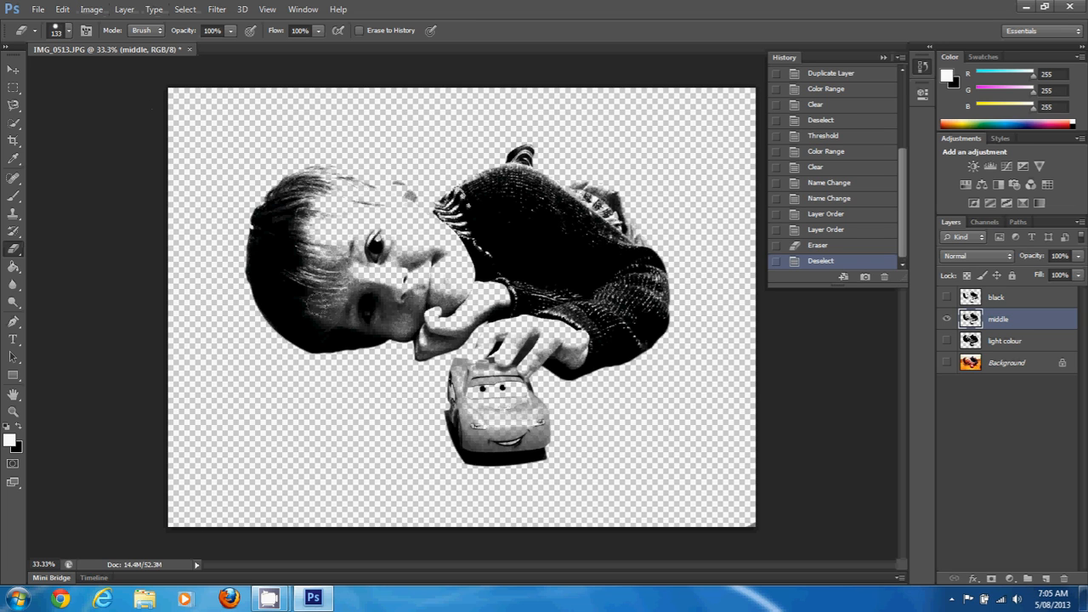
Step: Apply a Threshold adjustment at level 94 to the middle layer
click(123, 13)
click(95, 13)
click(91, 11)
mouse_move(132, 52)
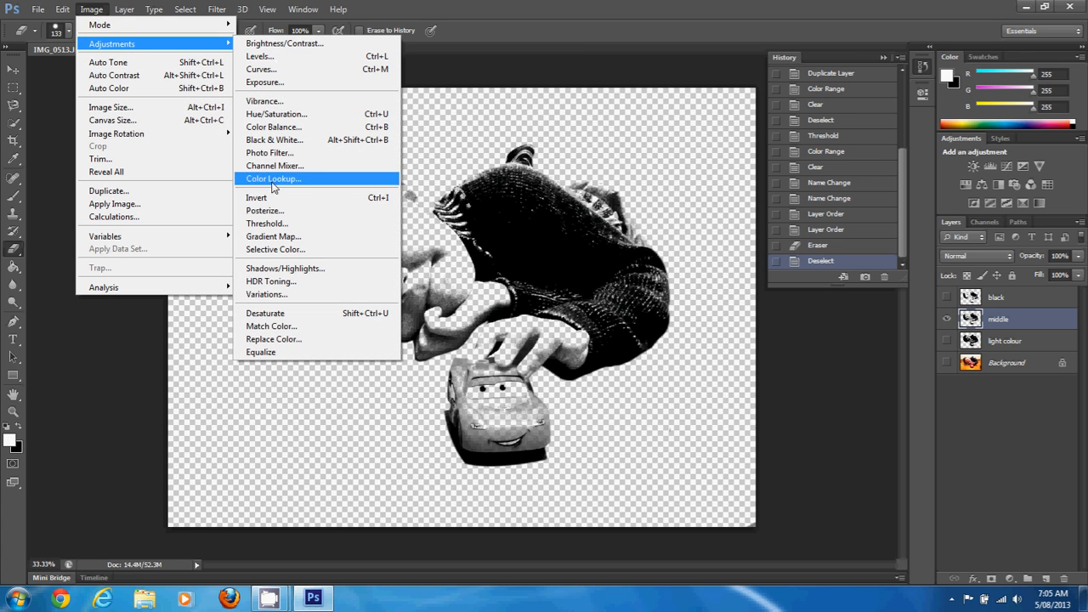
click(265, 224)
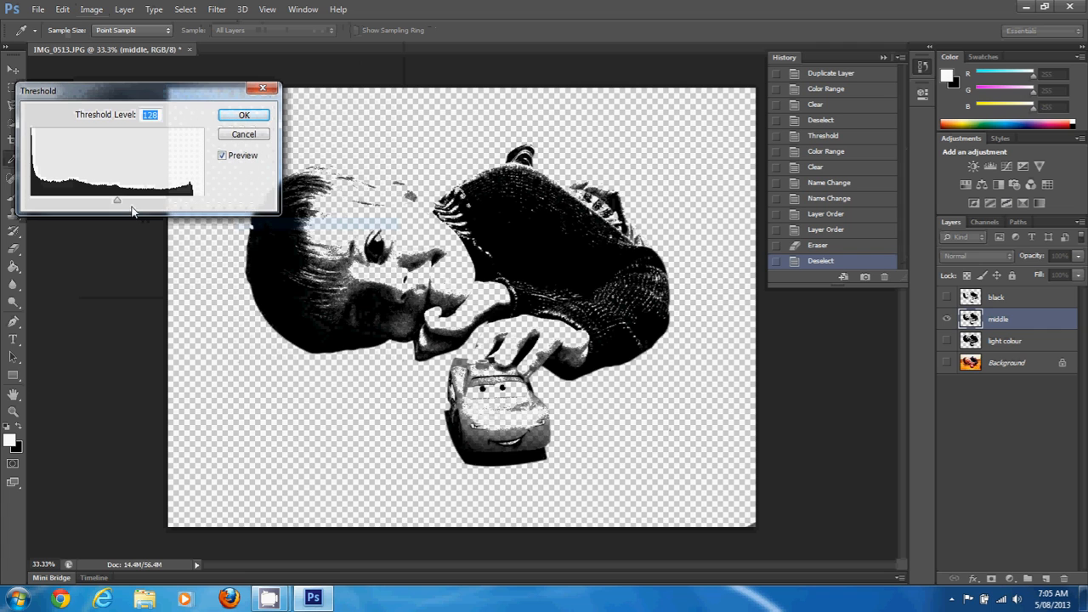
drag(117, 201, 94, 209)
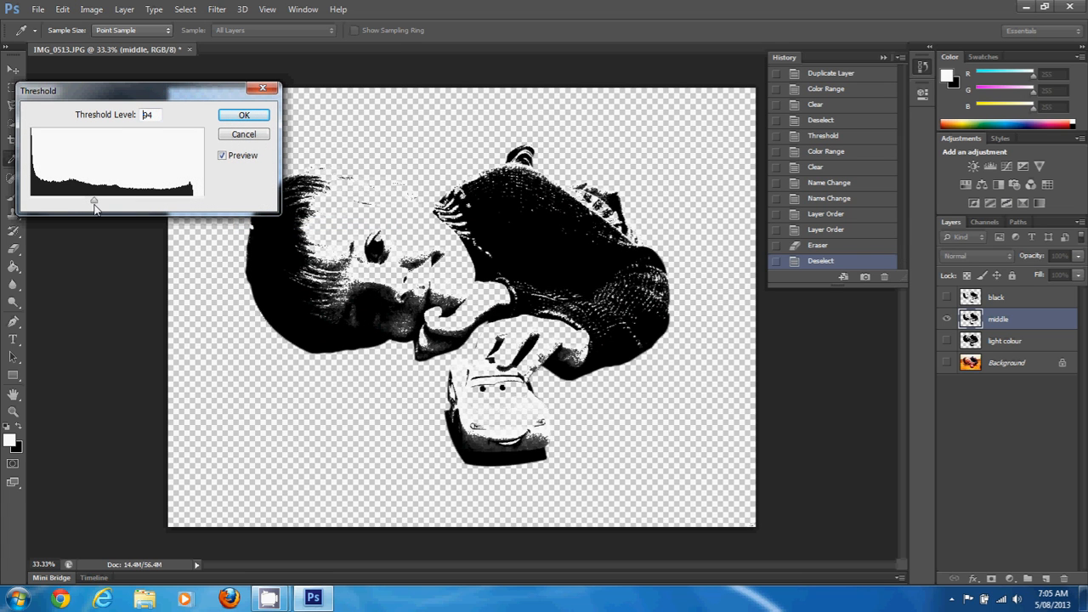
click(230, 116)
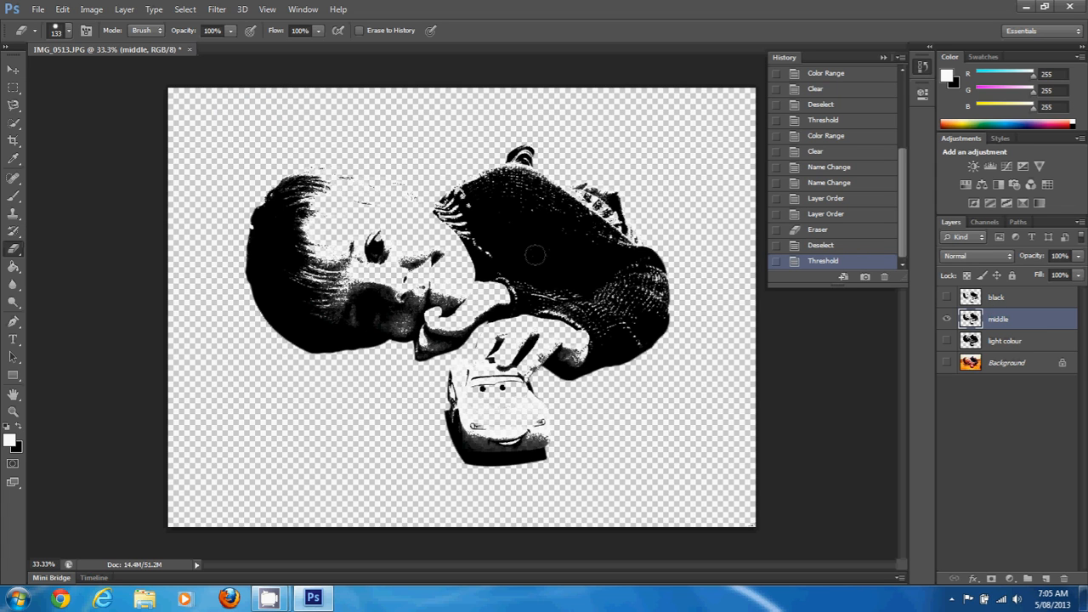
Step: Select the white areas of the middle layer with Color Range using sampled colors at fuzziness 198 and delete them
click(184, 10)
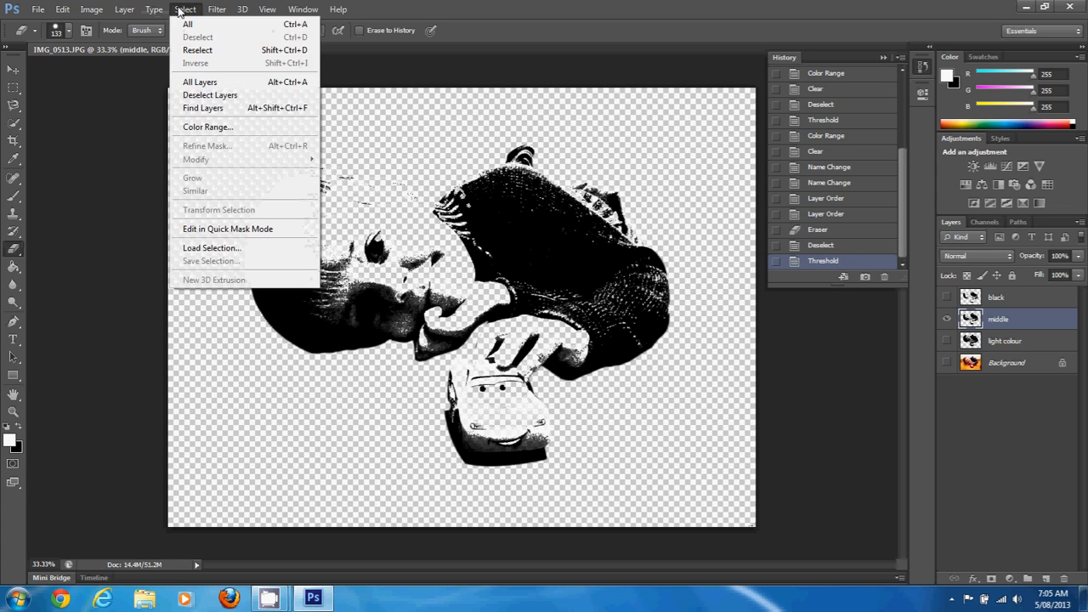
click(216, 128)
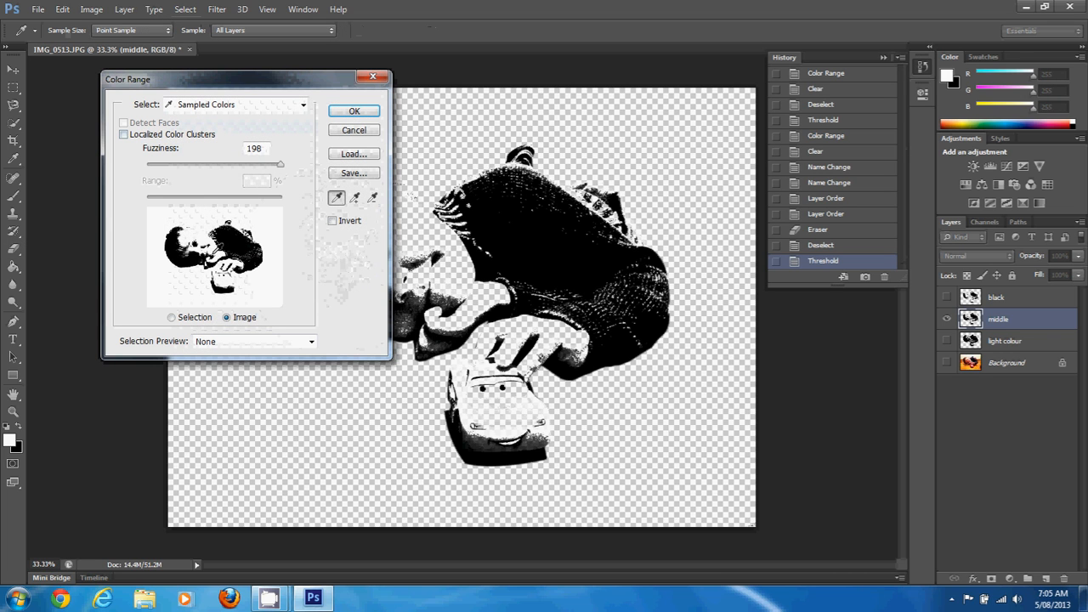
click(355, 111)
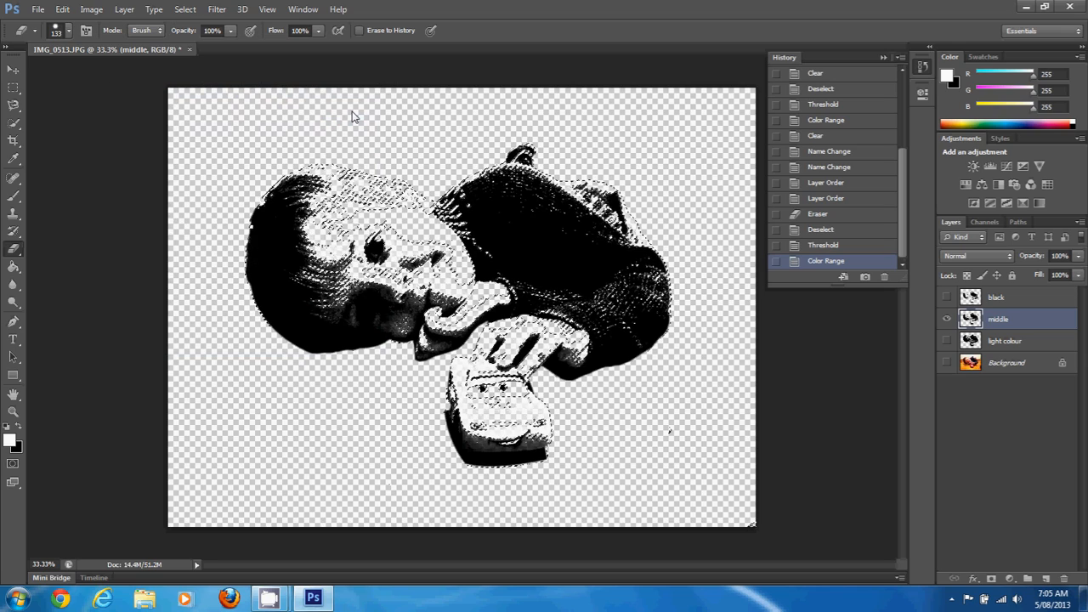
key(Delete)
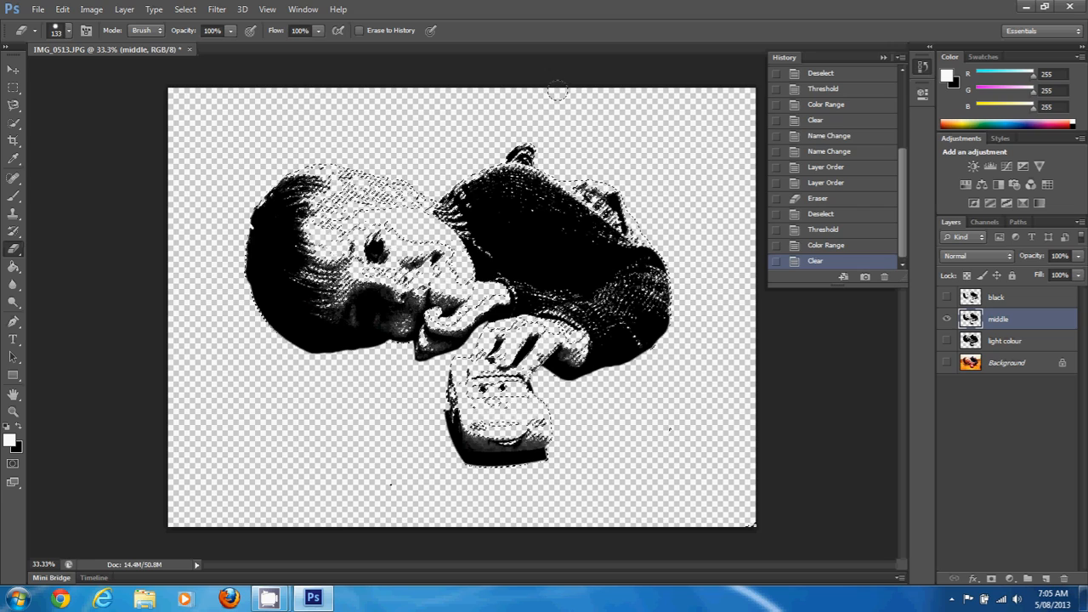
Step: Toggle the visibility of the black, middle and light colour layers to compare their tonal areas
click(947, 341)
click(947, 297)
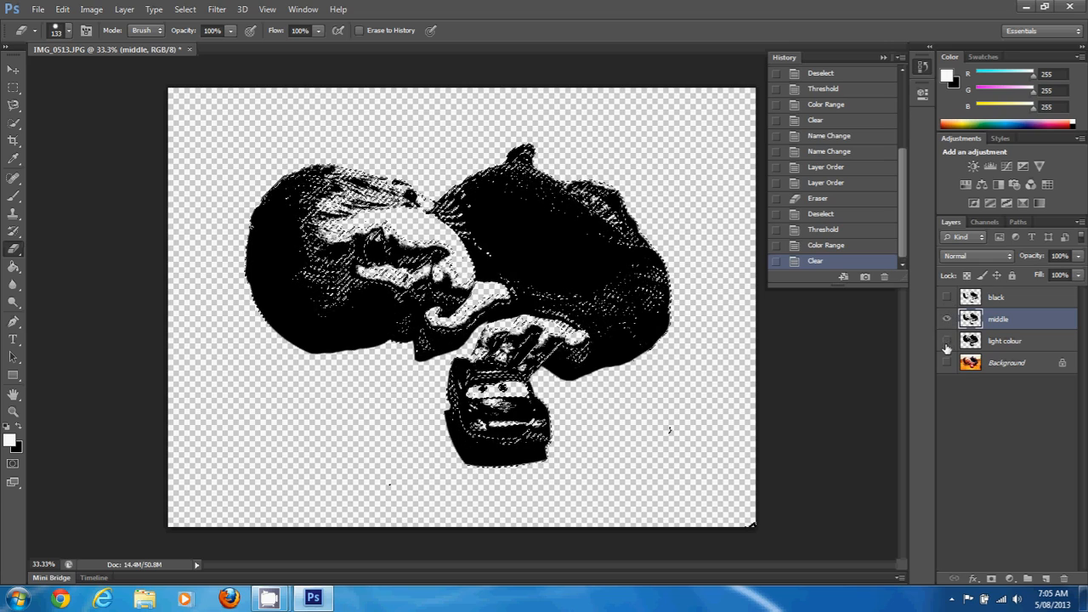
click(947, 341)
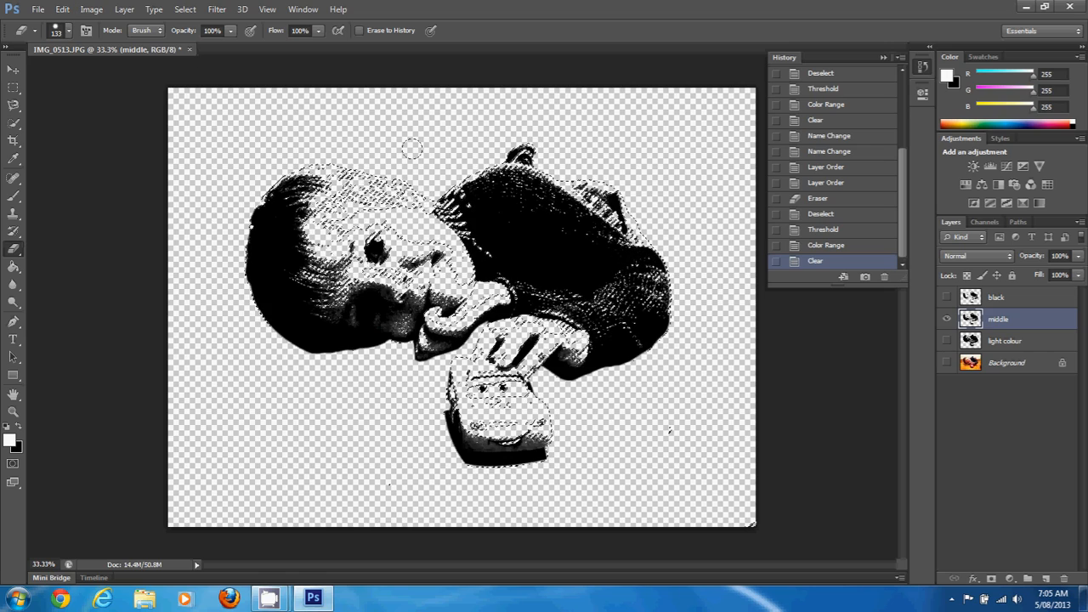
click(186, 10)
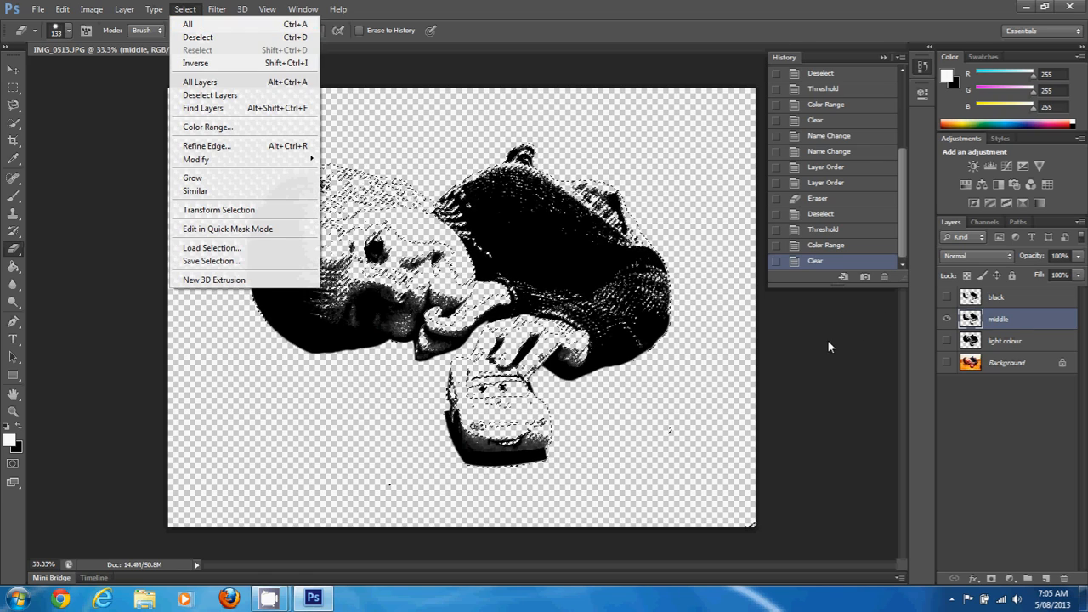
click(73, 98)
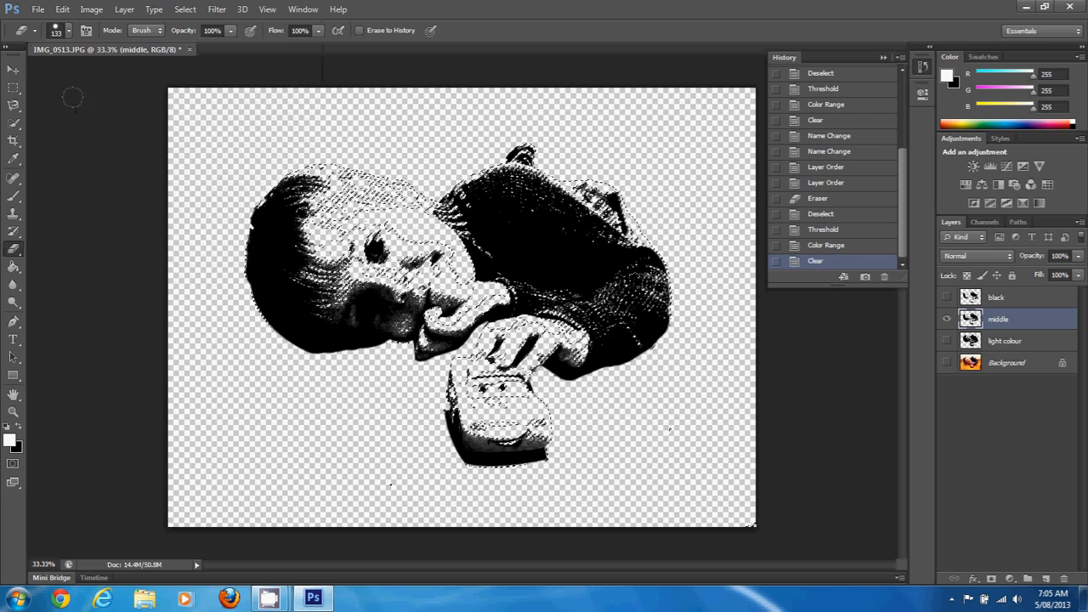
click(947, 297)
click(947, 340)
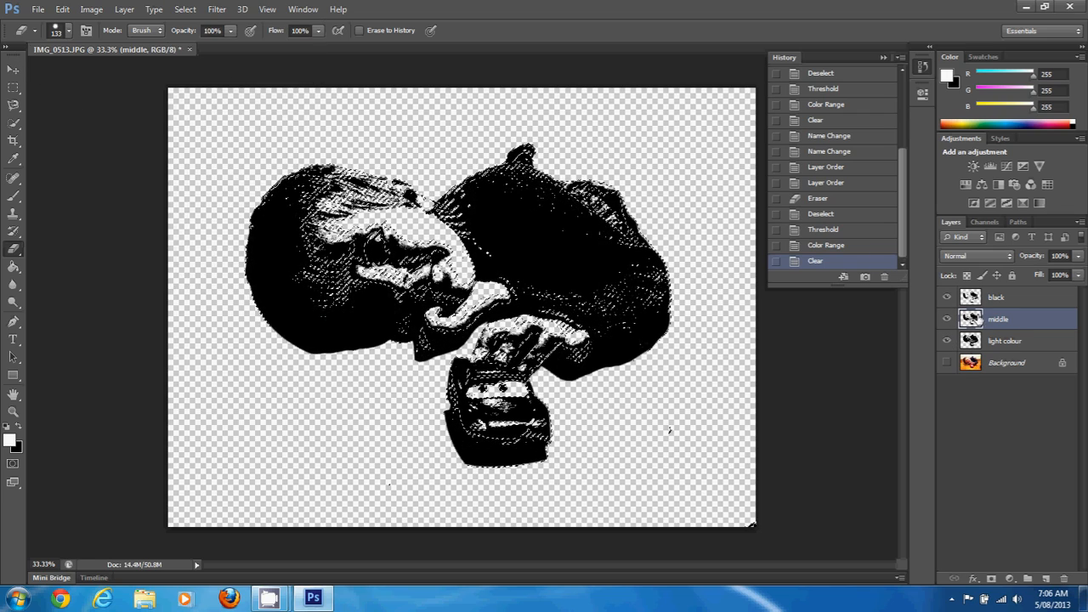
click(947, 297)
click(948, 319)
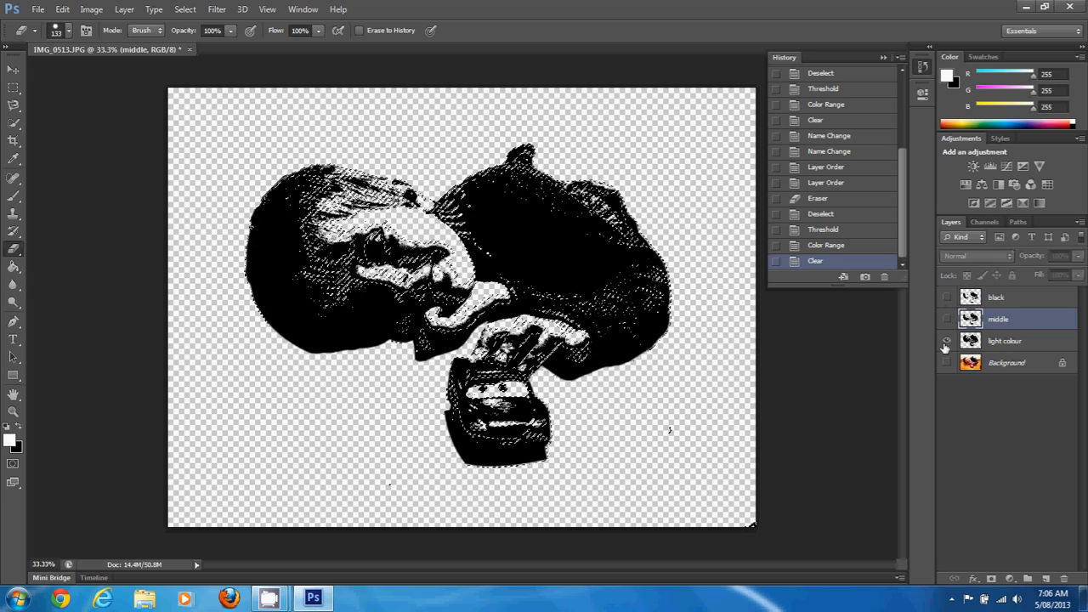
click(948, 341)
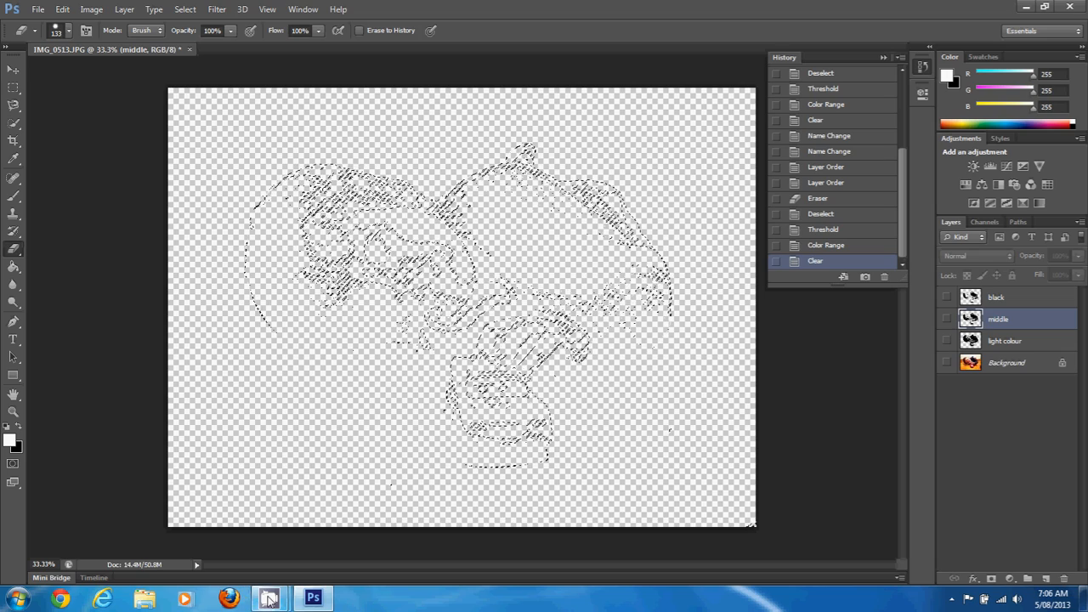
Step: Show the light colour, middle and black layers together and clear the selection
click(946, 340)
click(947, 319)
click(948, 298)
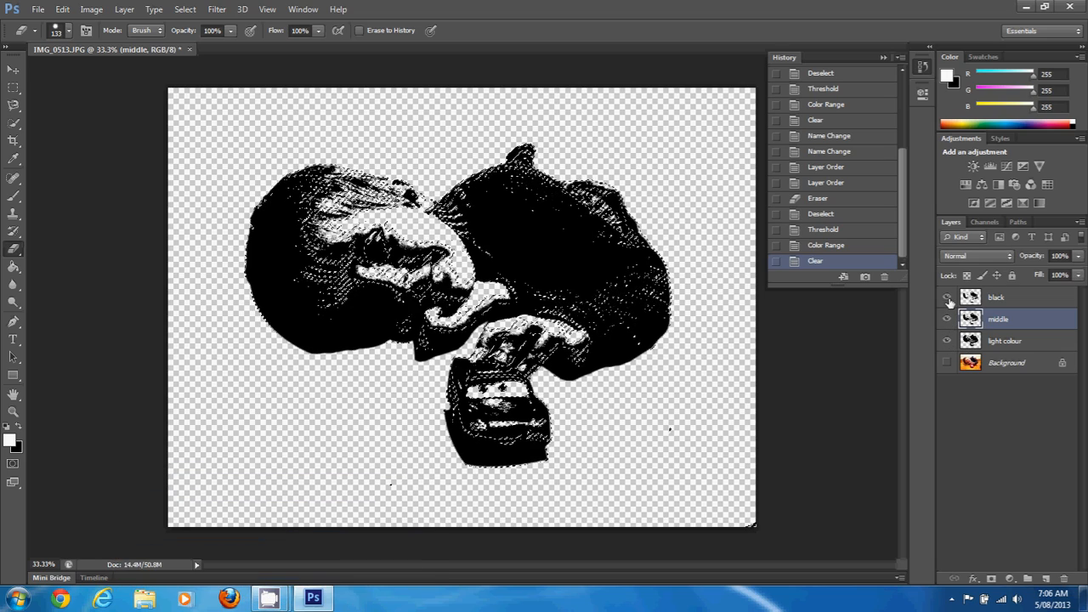
click(184, 8)
click(197, 36)
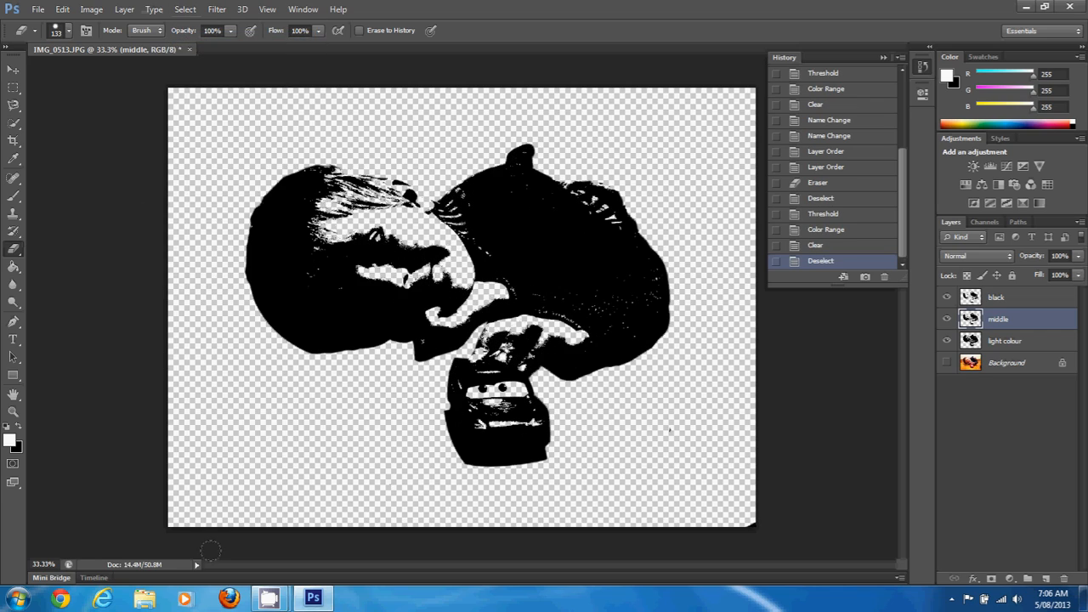
mouse_move(271, 597)
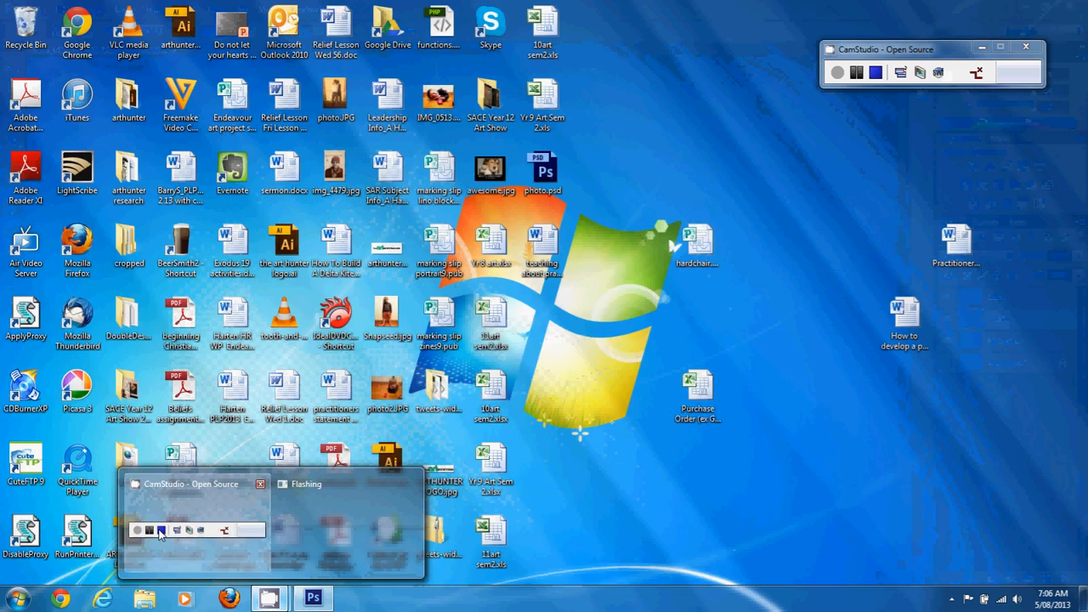
click(201, 523)
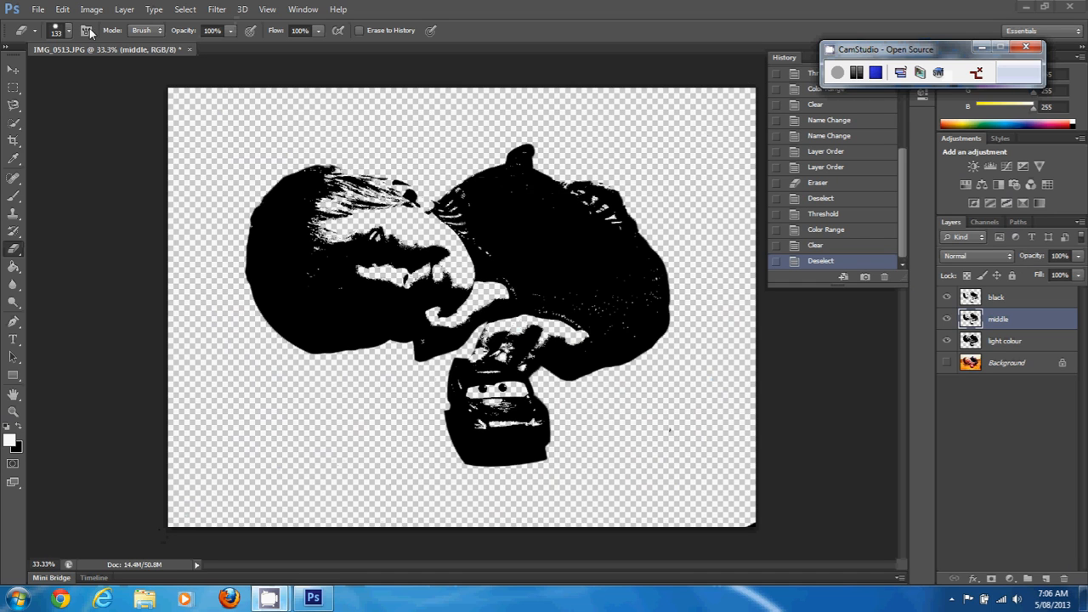
Step: Save the document to the Desktop as IMG_0513.psd in Photoshop format with layers and Maximize Compatibility, and close the program
click(38, 9)
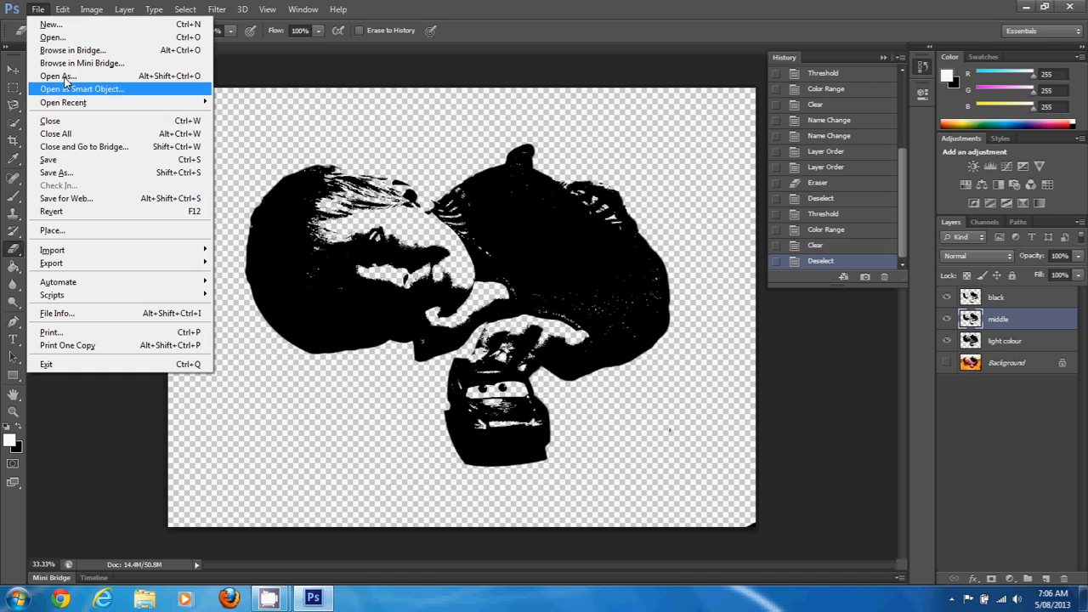
click(51, 160)
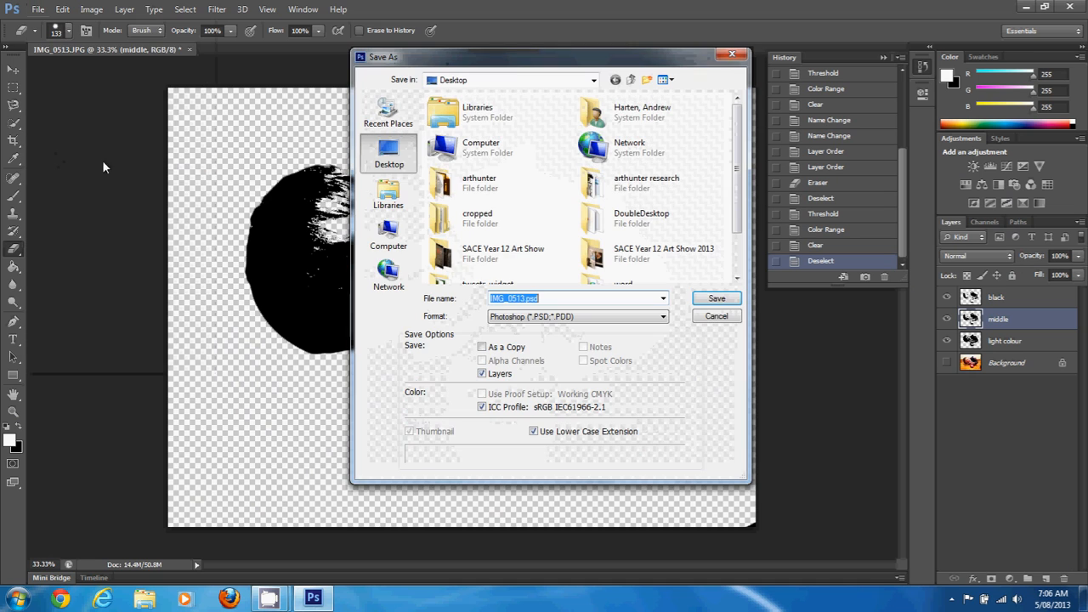
click(715, 300)
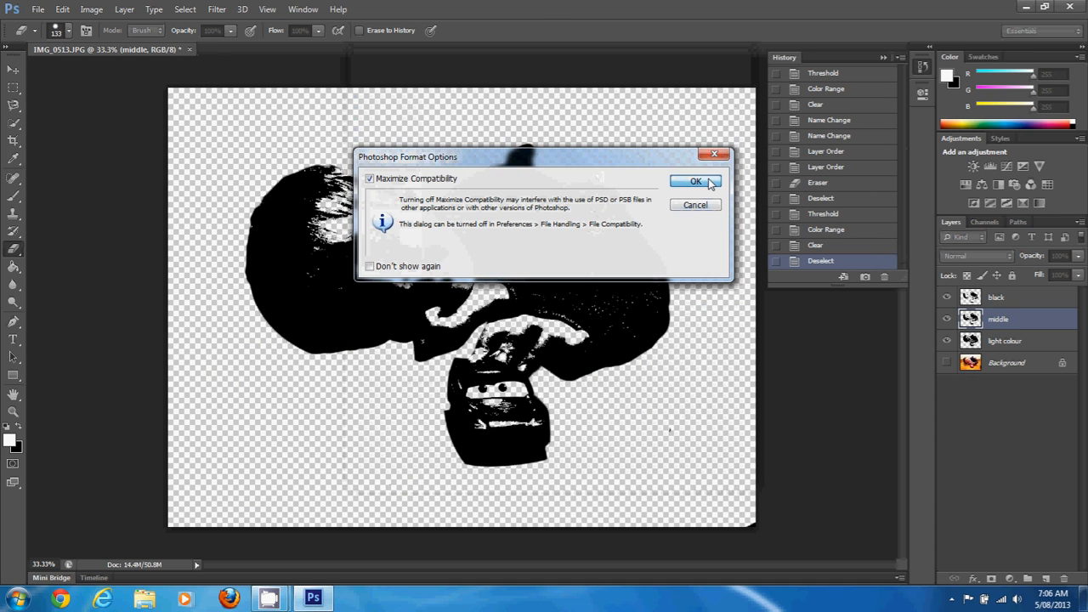
click(696, 181)
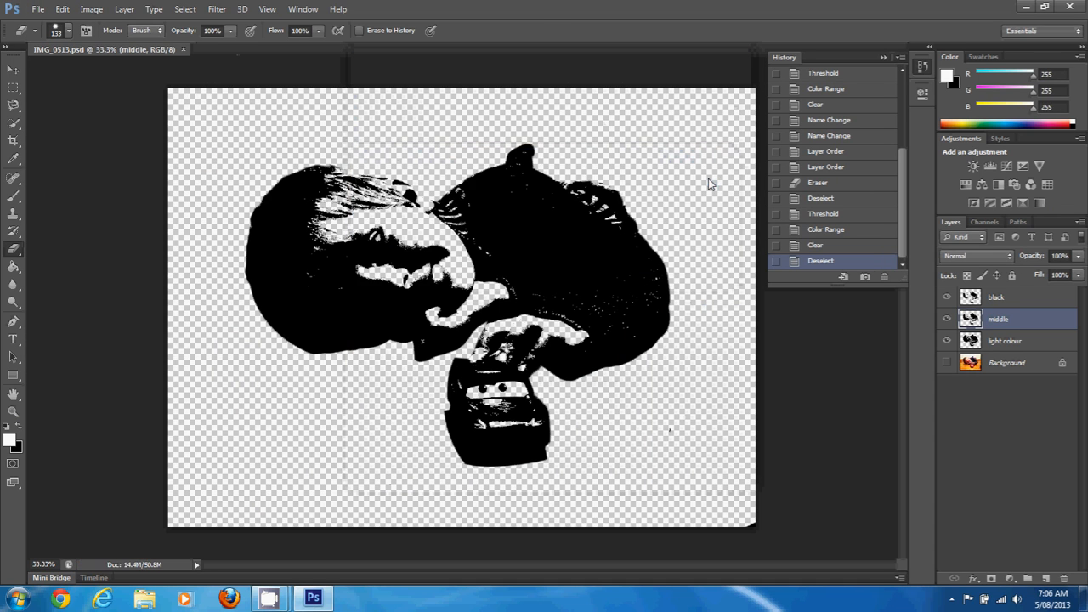
click(1072, 8)
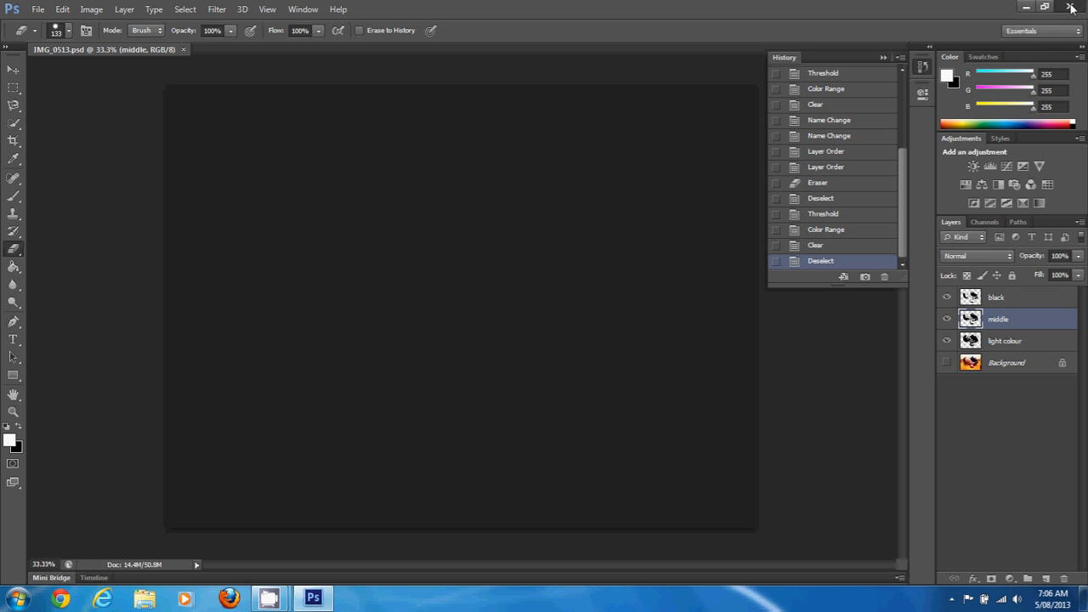
click(876, 73)
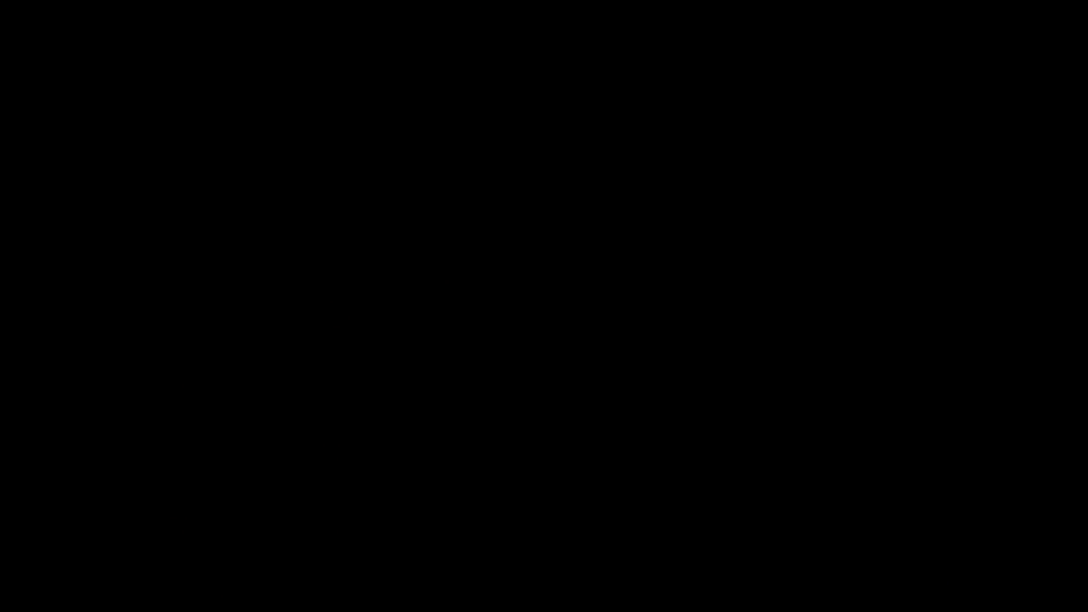